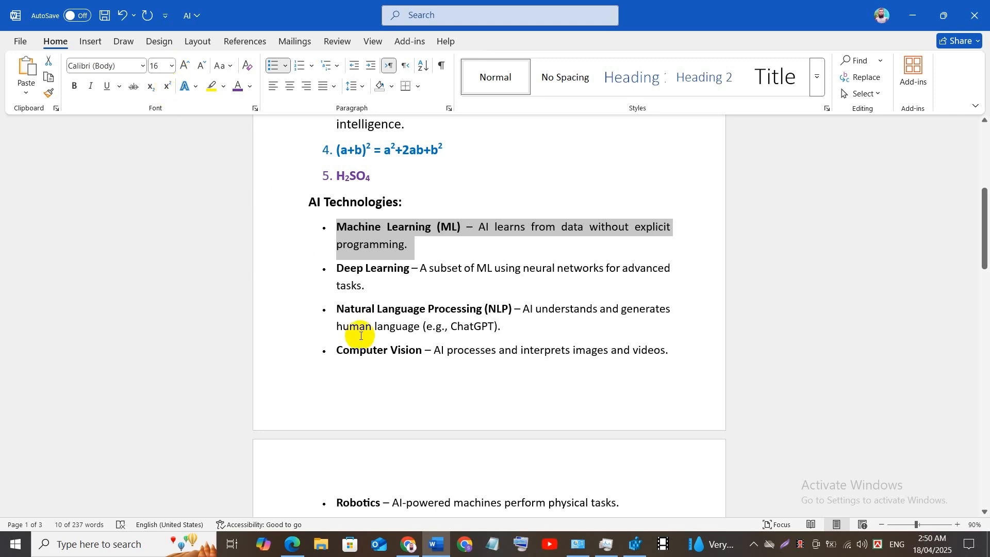
# Step: Increase the font size of the Machine Learning (ML) bullet to 20 pt in one-point increments
pyautogui.hotkey('ctrl', ']')
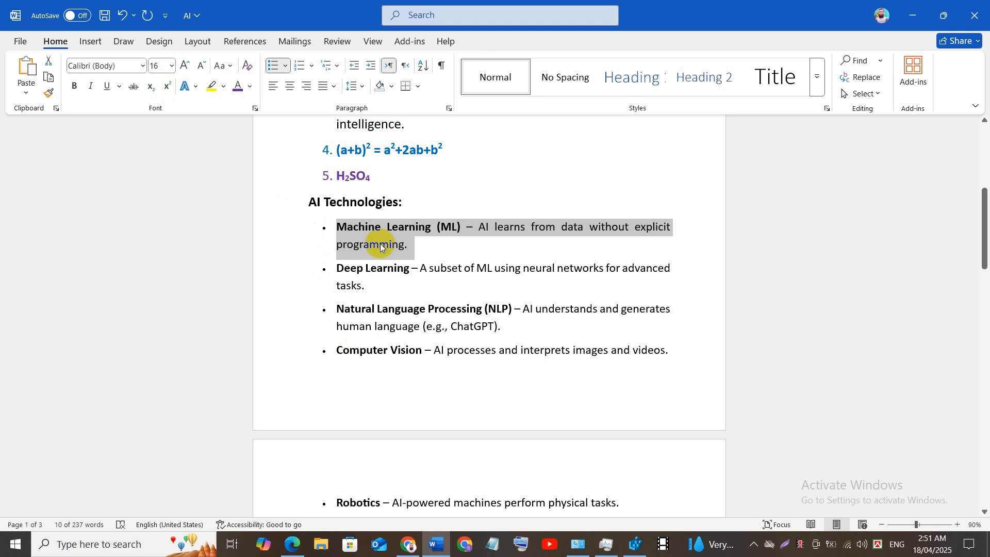
pyautogui.hotkey('ctrl', ']')
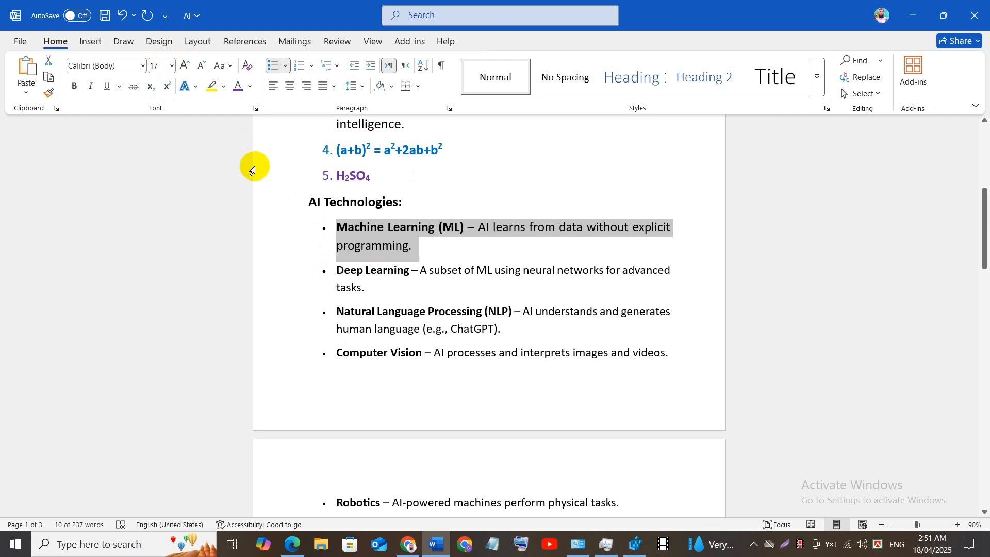
pyautogui.hotkey('ctrl', ']')
pyautogui.hotkey('ctrl', ']')
pyautogui.hotkey('ctrl', ']')
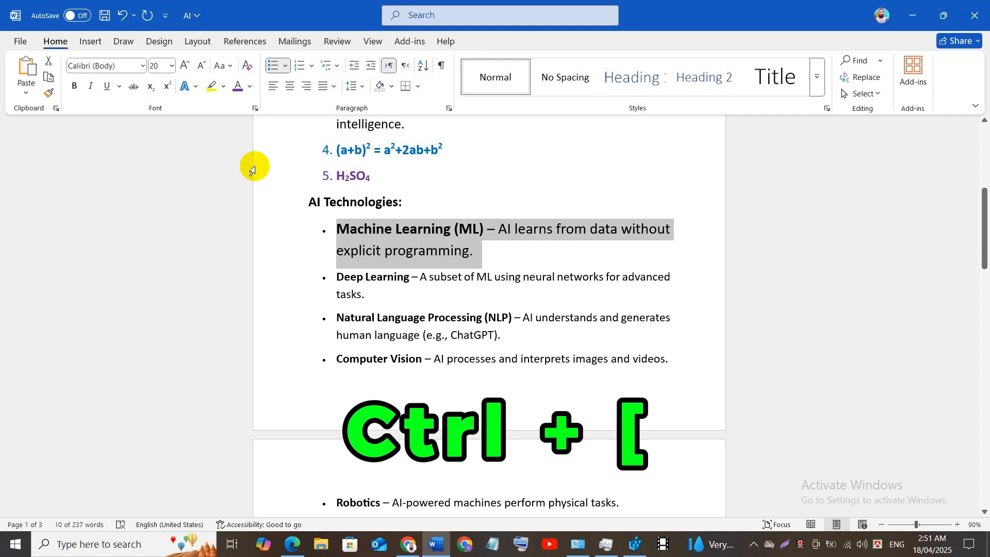
# Step: Reduce the font size of the Machine Learning (ML) bullet to 11 pt in one-point increments
pyautogui.hotkey('ctrl', '[')
pyautogui.hotkey('ctrl', '[')
pyautogui.hotkey('ctrl', '[')
pyautogui.hotkey('ctrl', '[')
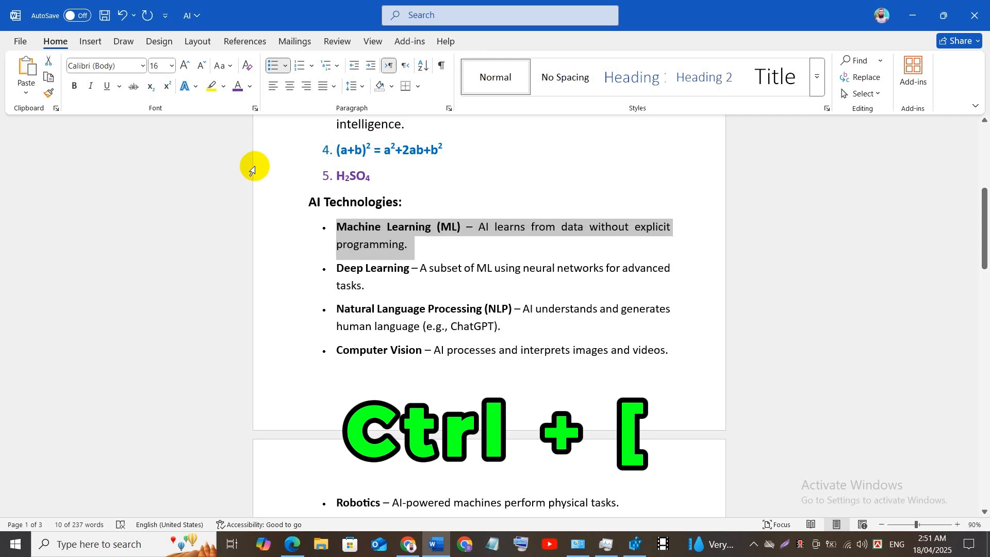
pyautogui.hotkey('ctrl', '[')
pyautogui.hotkey('ctrl', '[')
pyautogui.hotkey('ctrl', '[')
pyautogui.hotkey('ctrl', '[')
pyautogui.hotkey('ctrl', '[')
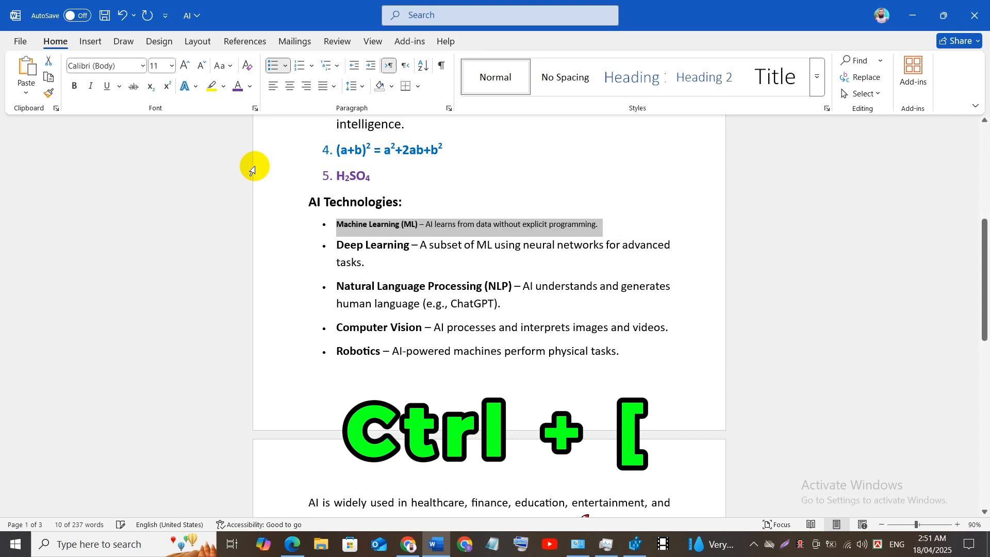
# Step: Enlarge the text of the Machine Learning (ML) bullet to 23 pt in one-point increments
pyautogui.hotkey('ctrl', ']')
pyautogui.hotkey('ctrl', ']')
pyautogui.hotkey('ctrl', ']')
pyautogui.hotkey('ctrl', ']')
pyautogui.hotkey('ctrl', ']')
pyautogui.hotkey('ctrl', ']')
pyautogui.hotkey('ctrl', ']')
pyautogui.hotkey('ctrl', ']')
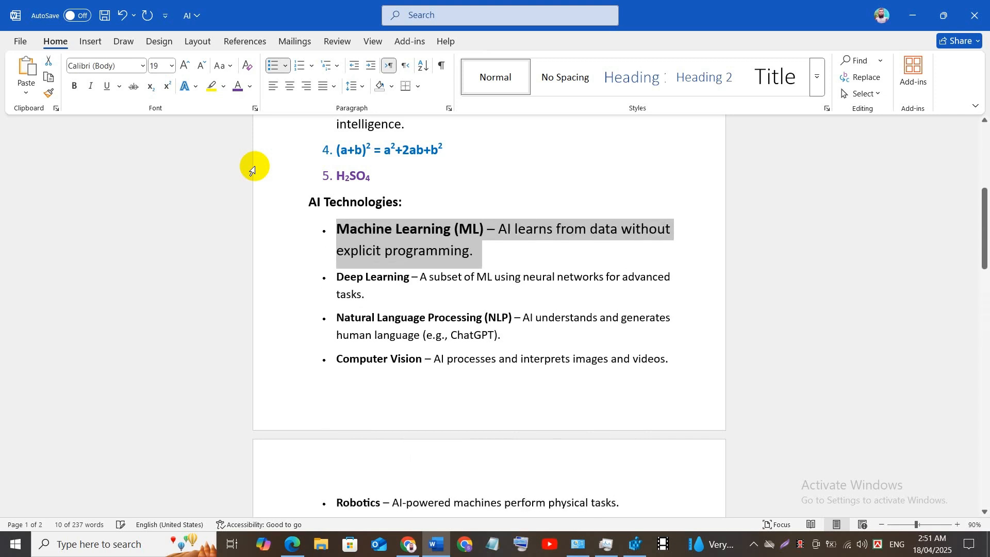
pyautogui.hotkey('ctrl', ']')
pyautogui.hotkey('ctrl', ']')
pyautogui.hotkey('ctrl', ']')
pyautogui.hotkey('ctrl', ']')
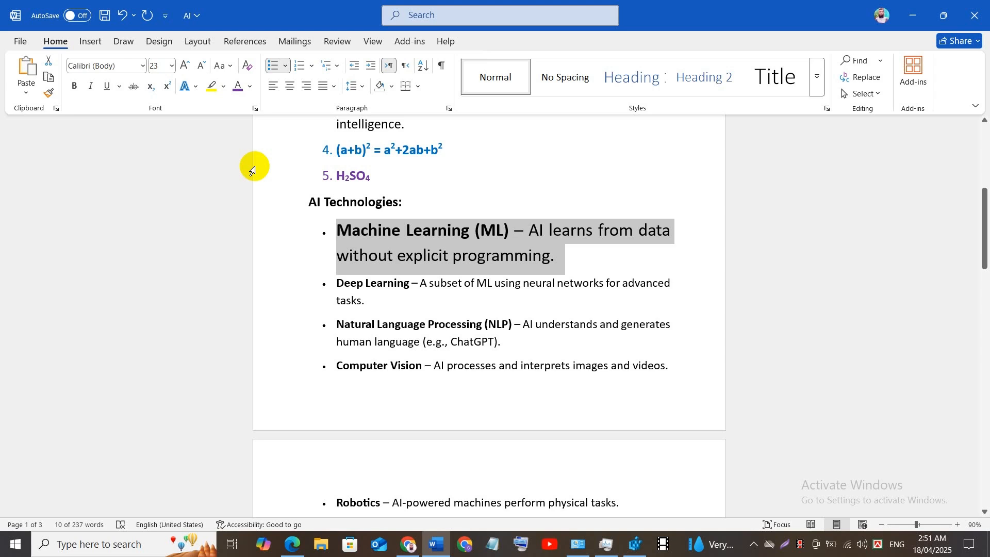
# Step: Select the introductory paragraph about artificial intelligence and reduce its font size to 16 pt in one-point increments
pyautogui.scroll(1, 386, 309)
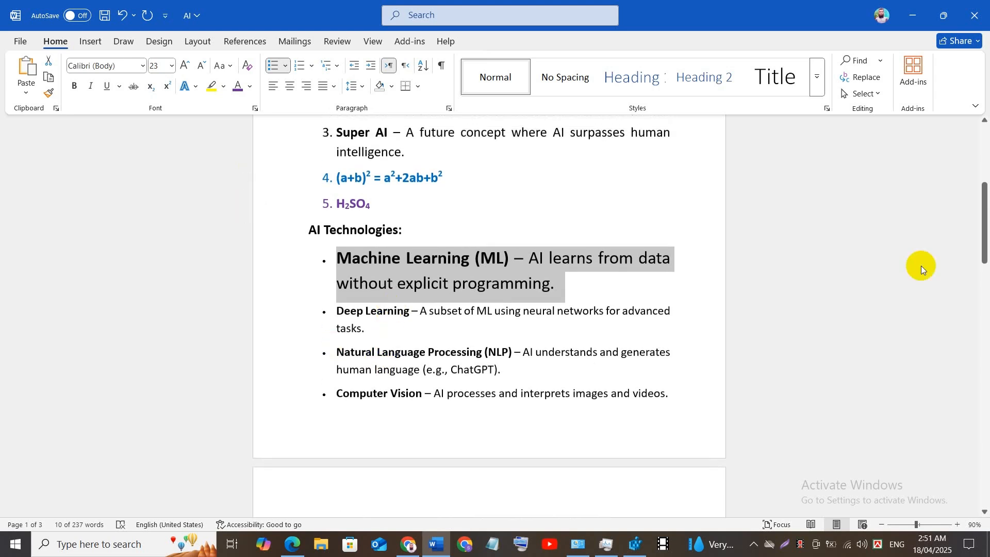
pyautogui.moveTo(981, 233); pyautogui.dragTo(982, 166)
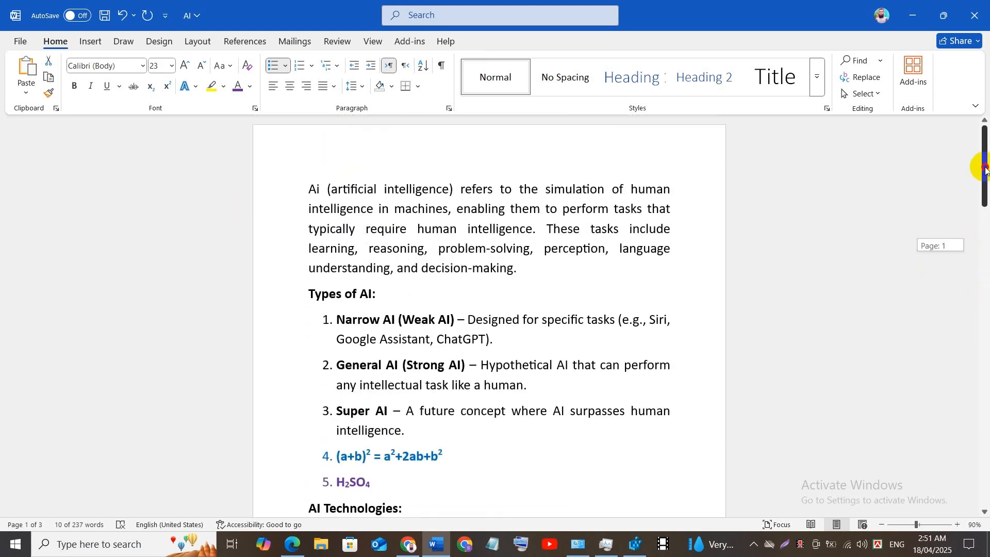
pyautogui.scroll(-2, 260, 258)
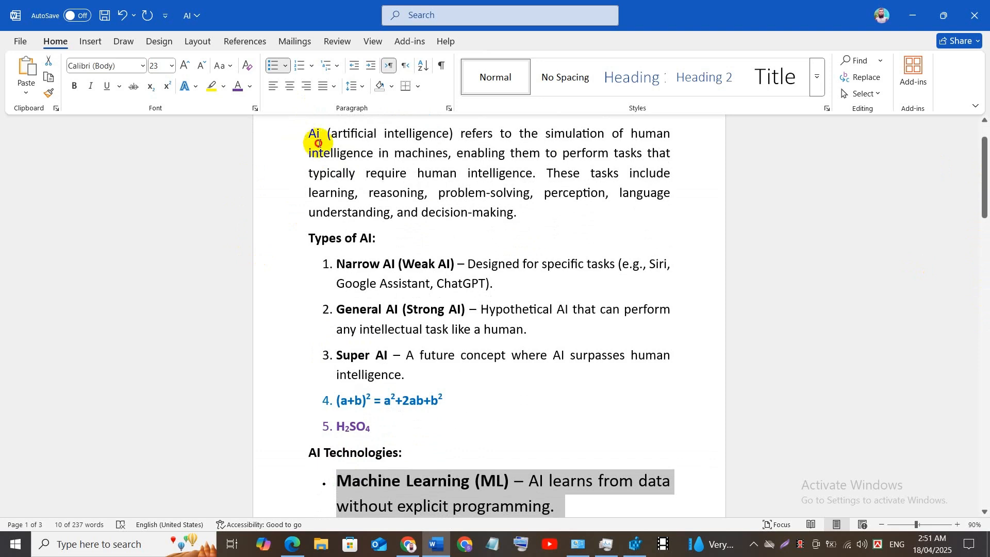
pyautogui.moveTo(310, 133); pyautogui.dragTo(536, 212)
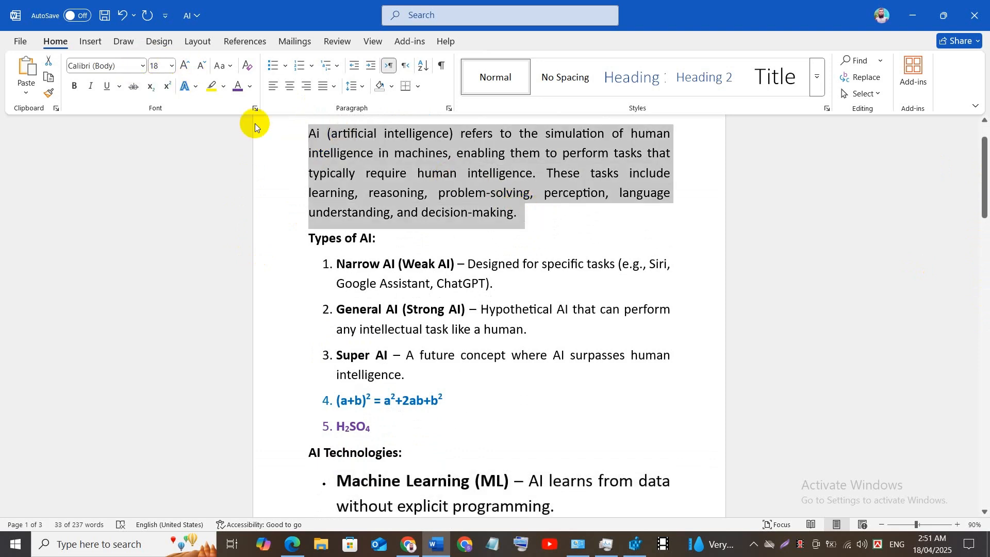
pyautogui.hotkey('ctrl', '[')
pyautogui.hotkey('ctrl', '[')
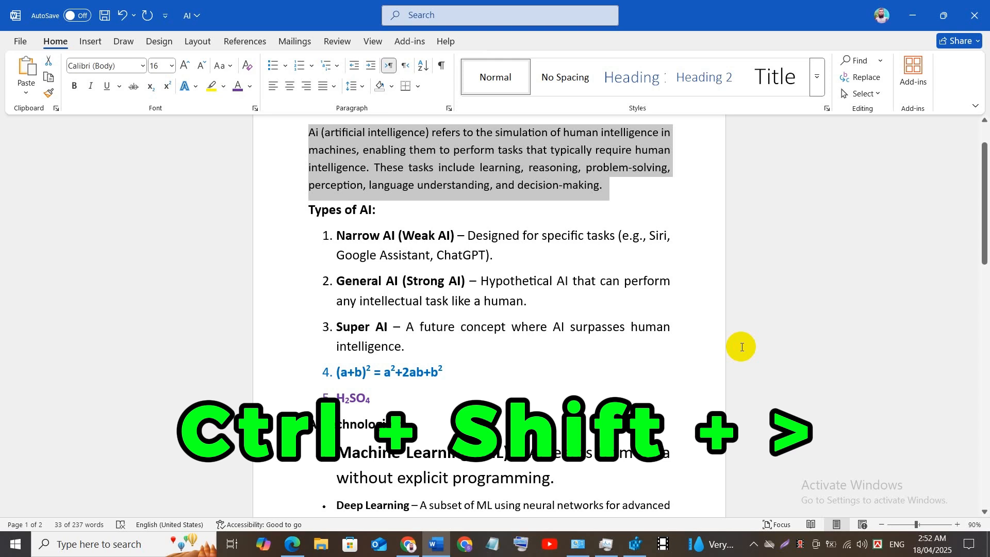
# Step: Grow the introductory paragraph's text through the preset font sizes to 20 pt and shrink it to 10 pt
pyautogui.hotkey('ctrl', 'shift', '>')
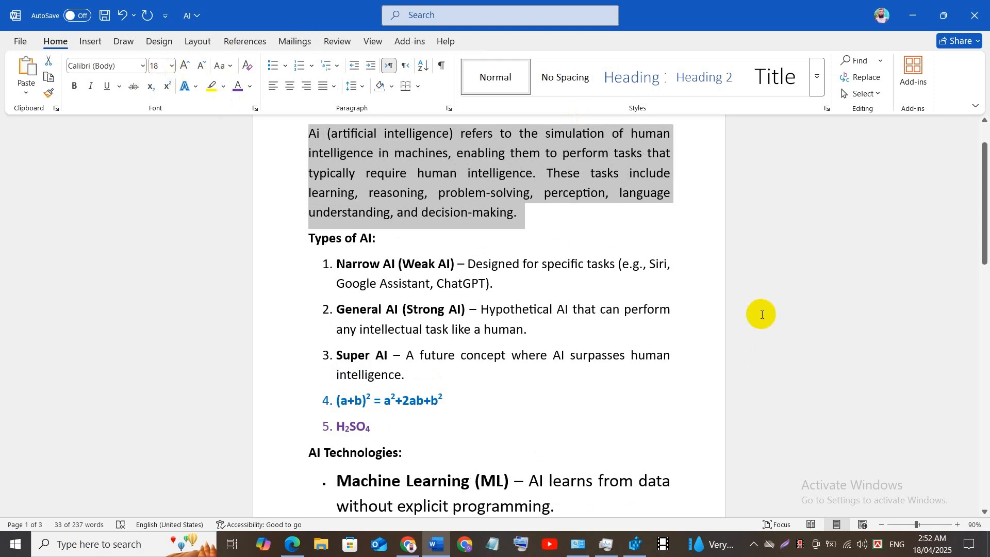
pyautogui.hotkey('ctrl', 'shift', '>')
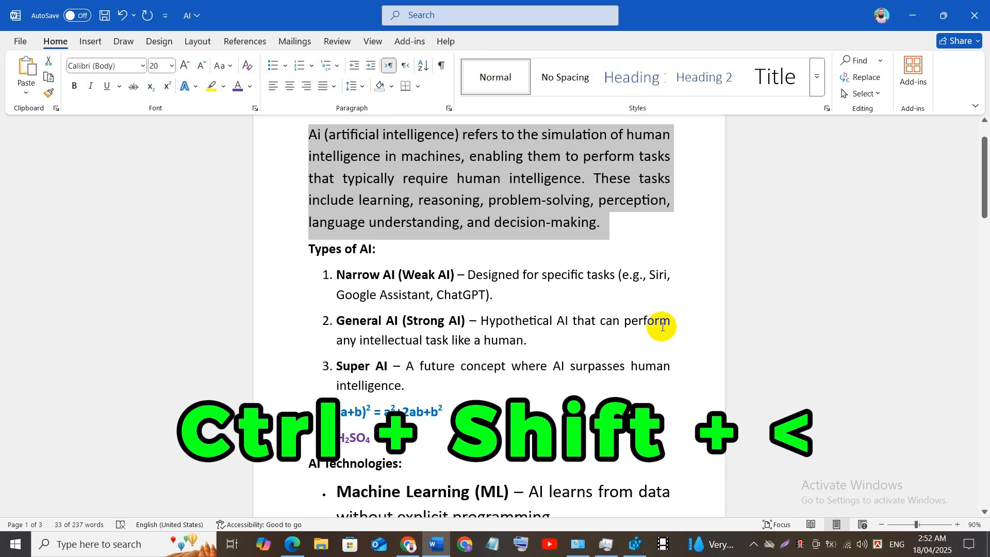
pyautogui.press('ctrl+shift+less')
pyautogui.press('ctrl+shift+less')
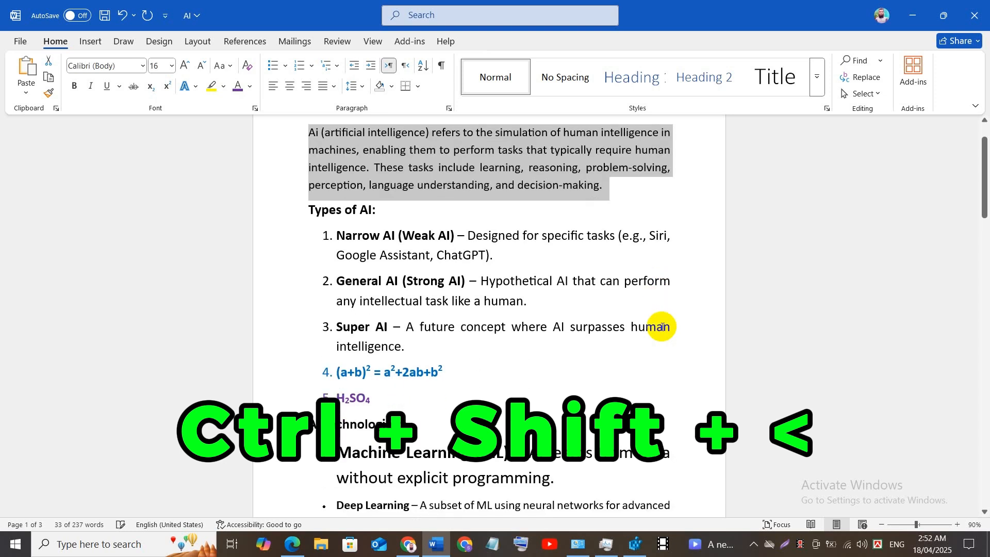
pyautogui.press('ctrl+shift+less')
pyautogui.press('ctrl+shift+less')
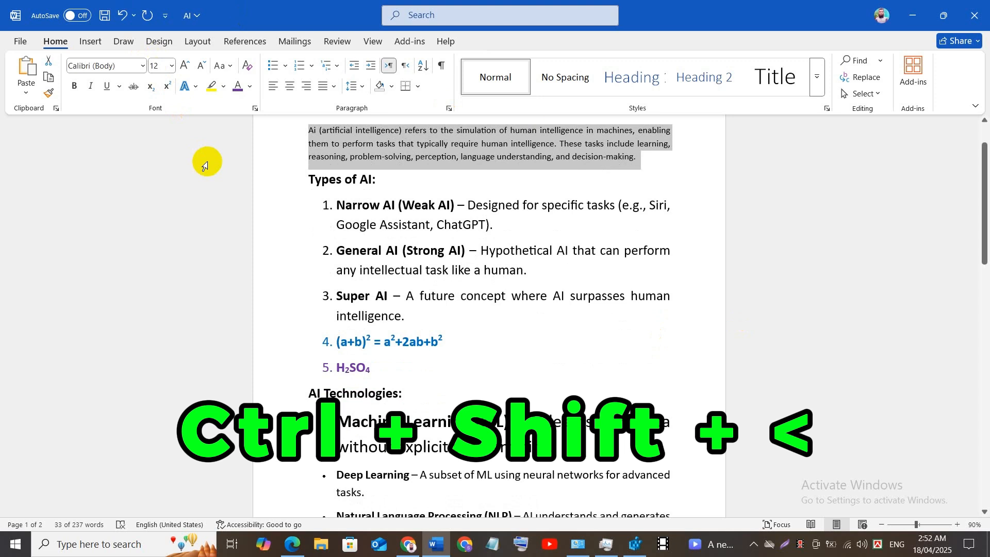
pyautogui.press('ctrl+shift+less')
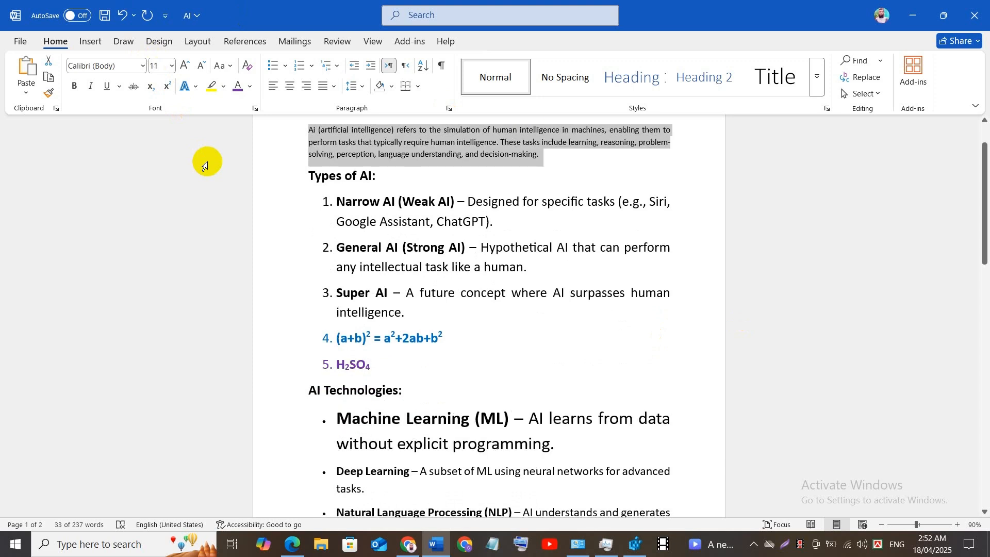
# Step: Grow the introductory paragraph's font through the preset sizes to 18 pt
pyautogui.hotkey('ctrl', 'shift', '>')
pyautogui.hotkey('ctrl', 'shift', '>')
pyautogui.hotkey('ctrl', 'shift', '>')
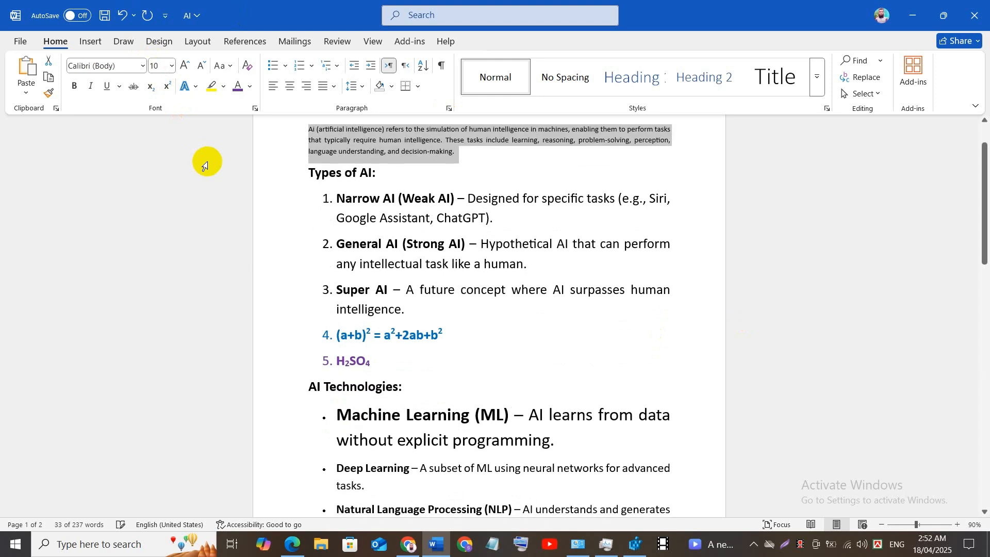
pyautogui.hotkey('ctrl', 'shift', '>')
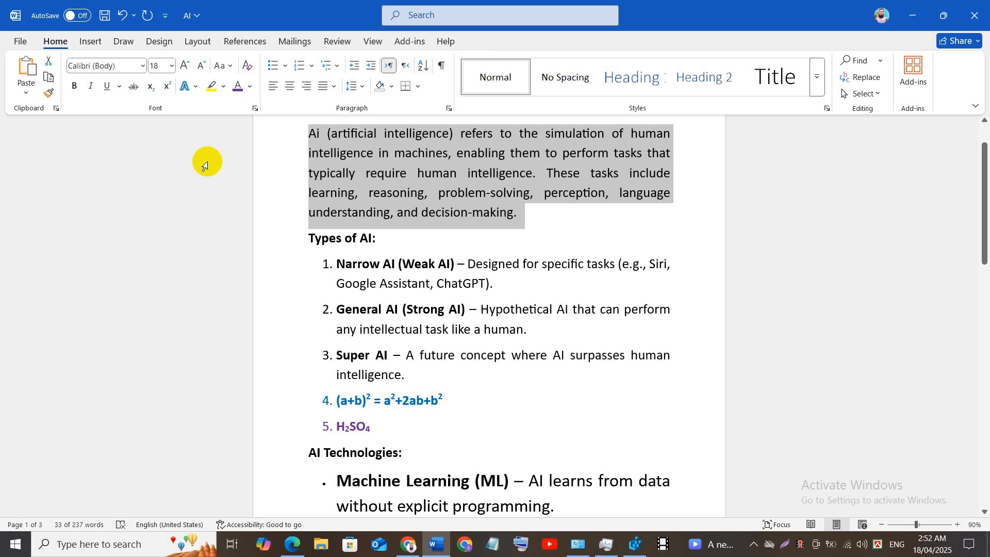
# Step: Shrink the introductory paragraph's font to 14 pt and grow it through the preset sizes to 20 pt
pyautogui.press('ctrl+shift+less')
pyautogui.press('ctrl+shift+less')
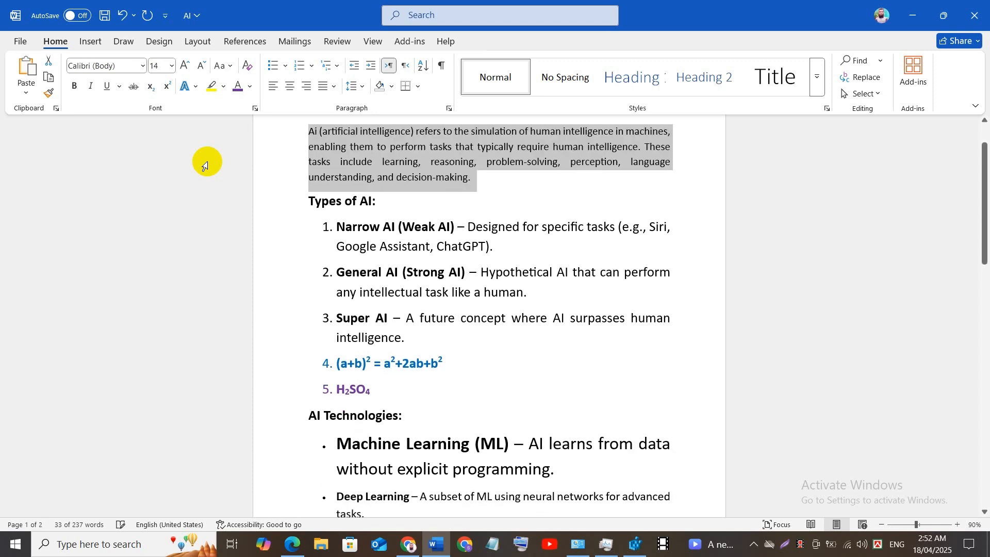
pyautogui.hotkey('ctrl', 'shift', '>')
pyautogui.hotkey('ctrl', 'shift', '>')
pyautogui.hotkey('ctrl', 'shift', '>')
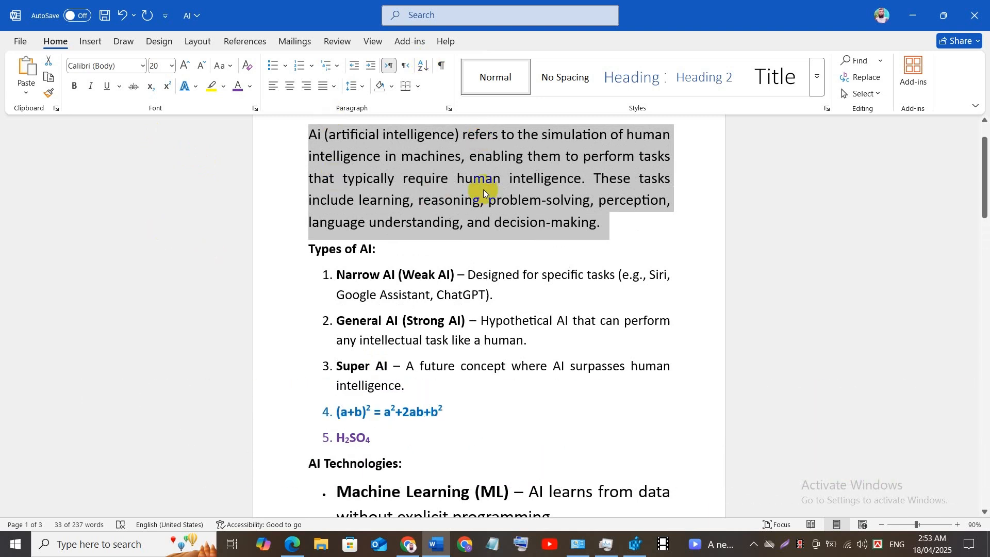
# Step: Reveal the formatting of the word "intellectual" in the General AI item and collapse the Font, Paragraph, and Bullets and Numbering details
pyautogui.scroll(2, 388, 294)
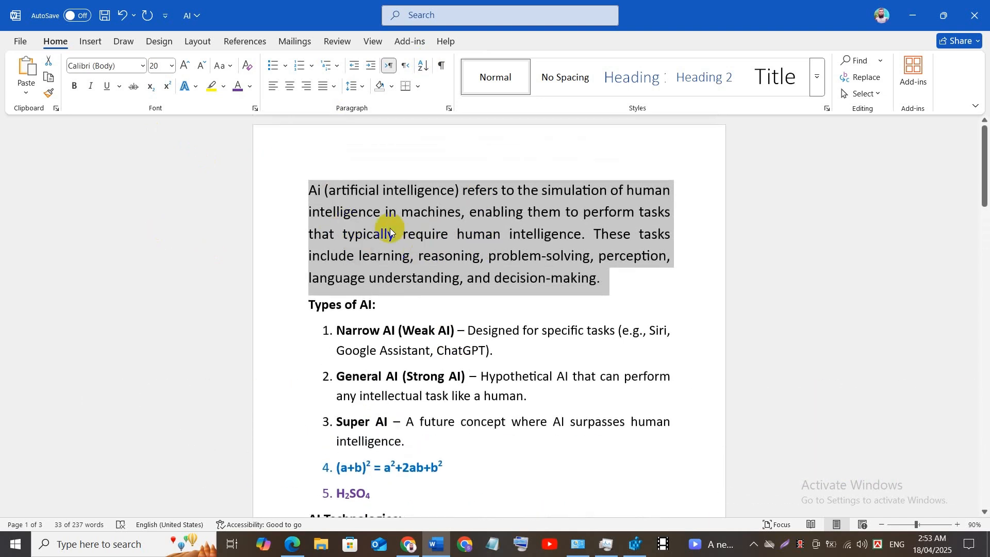
pyautogui.scroll(-4, 369, 325)
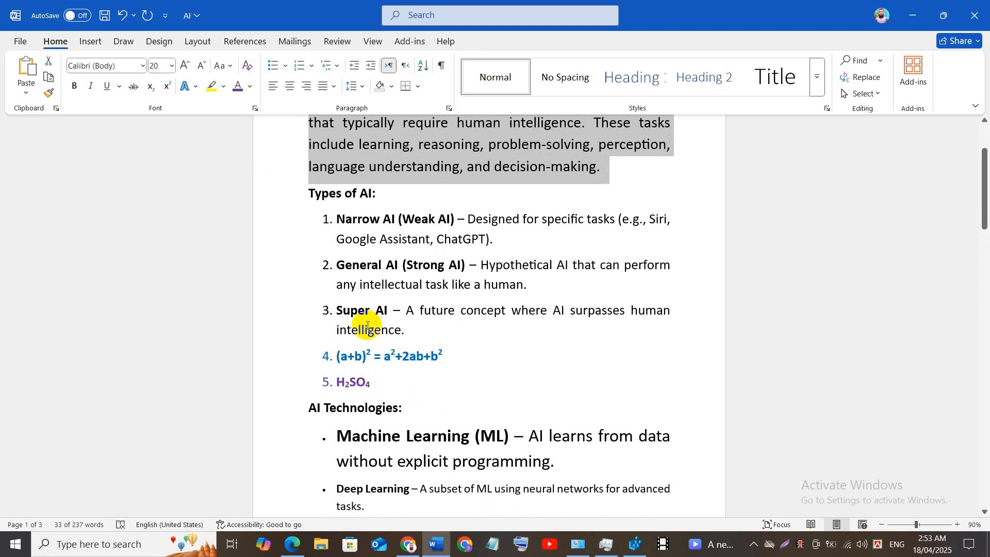
pyautogui.scroll(1, 367, 325)
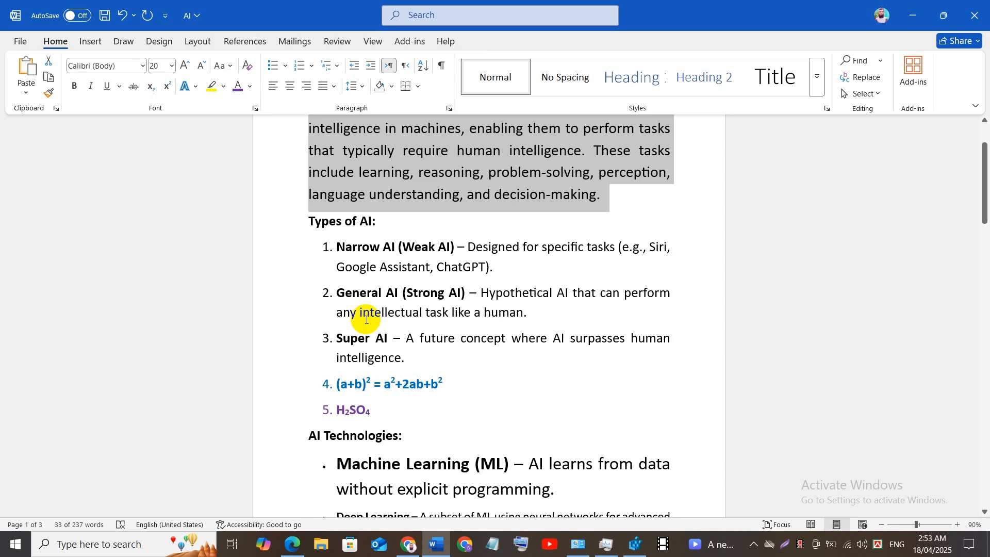
pyautogui.click(396, 310)
pyautogui.hotkey('shift', 'F1')
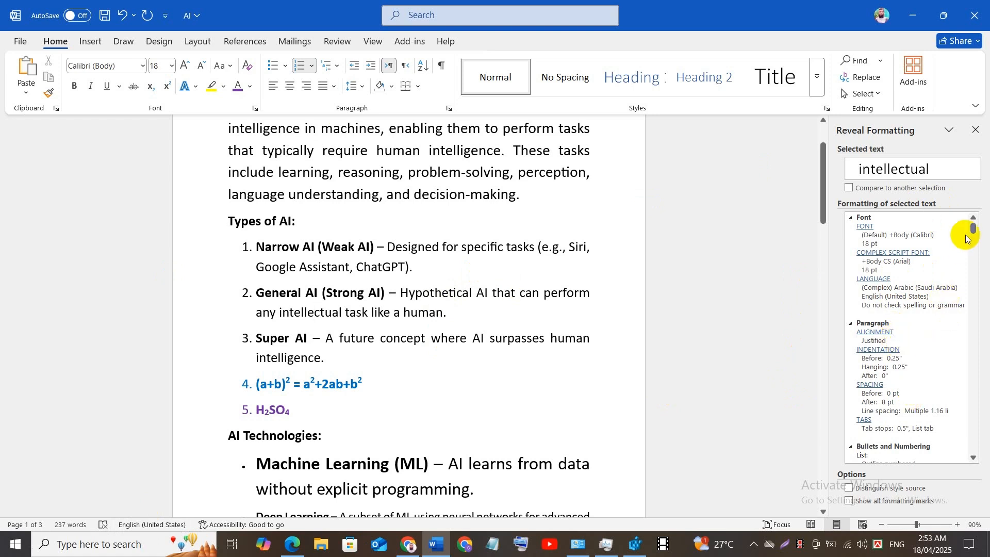
pyautogui.click(853, 221)
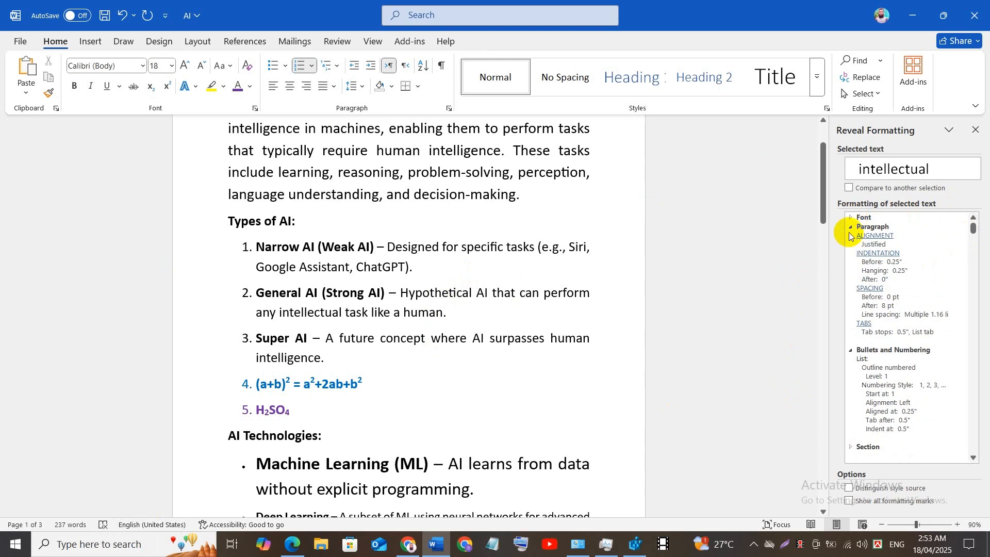
pyautogui.click(850, 228)
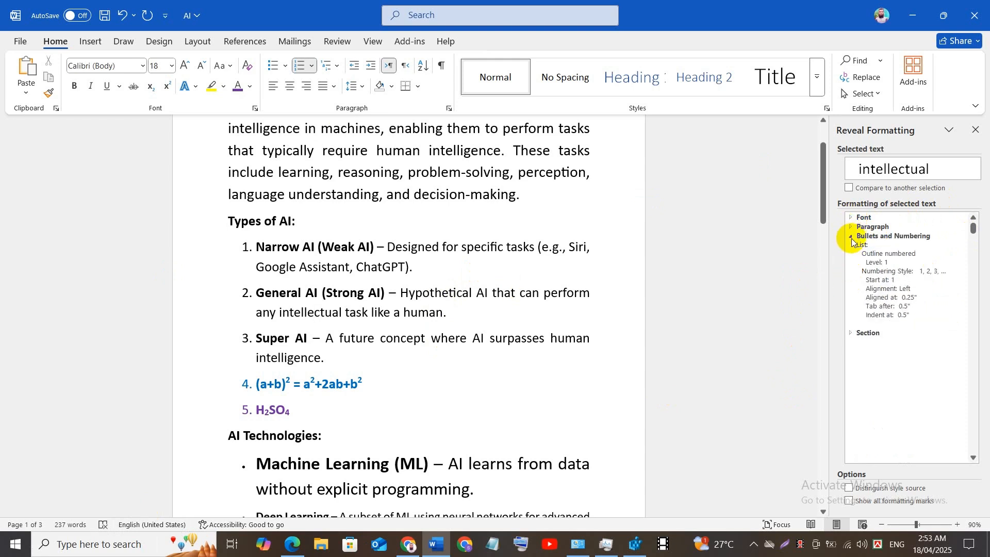
pyautogui.click(851, 237)
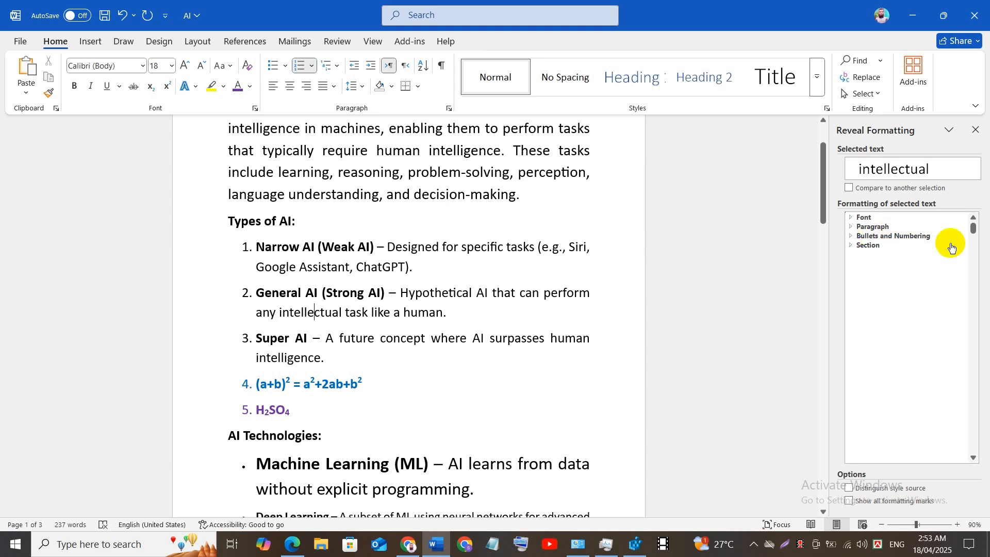
# Step: Examine the Font, Paragraph, Bullets and Numbering, and Section formatting details of the word "intellectual" one after another
pyautogui.click(852, 218)
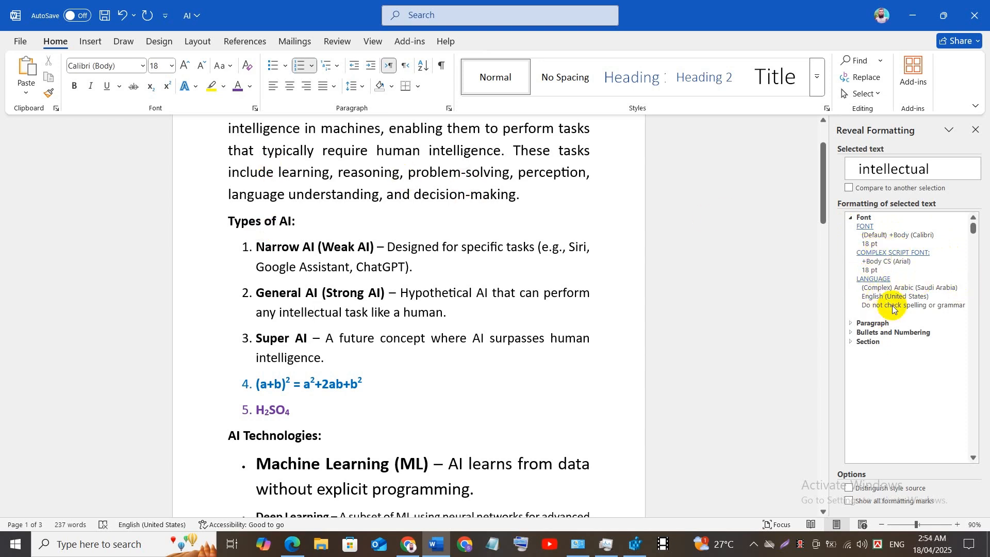
pyautogui.click(851, 323)
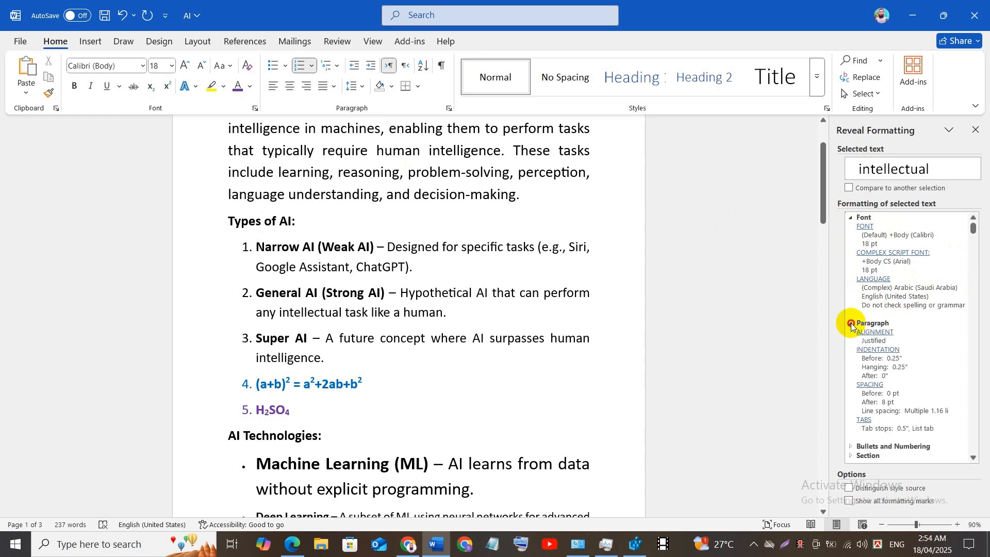
pyautogui.click(850, 218)
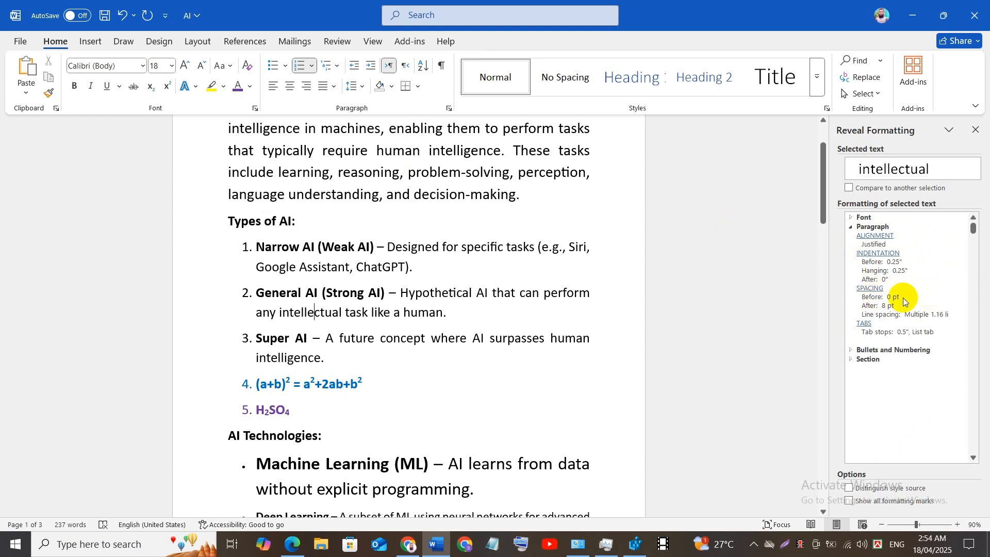
pyautogui.click(856, 227)
pyautogui.click(851, 236)
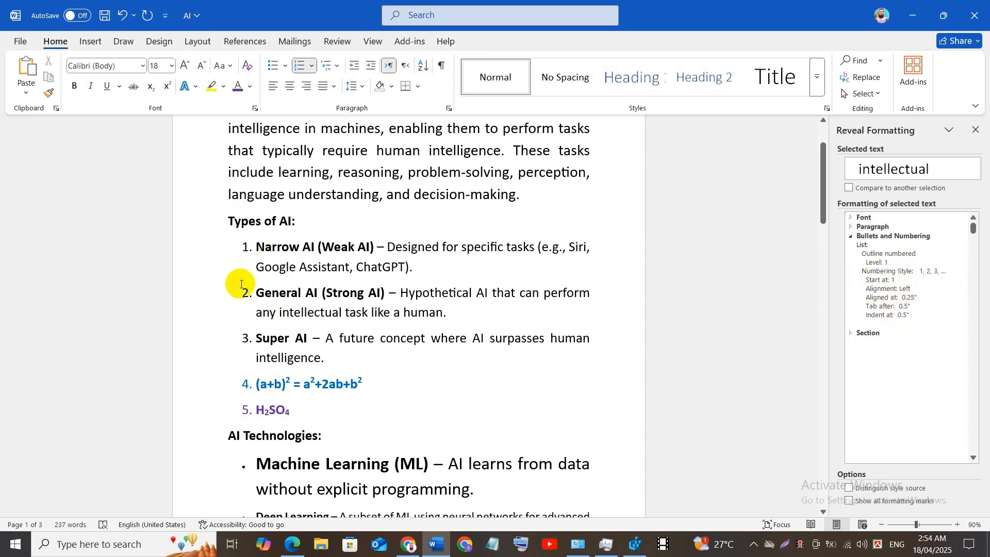
pyautogui.click(851, 237)
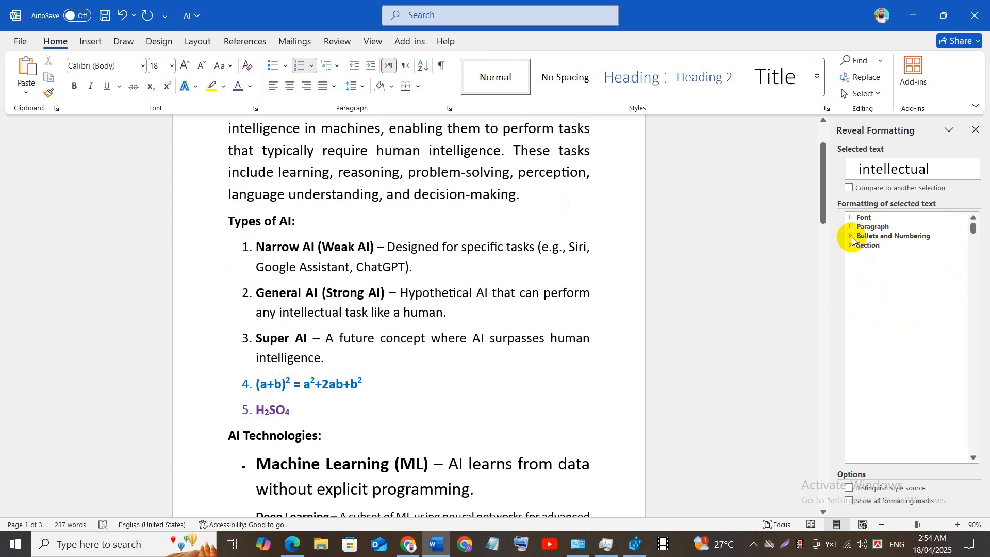
pyautogui.click(851, 246)
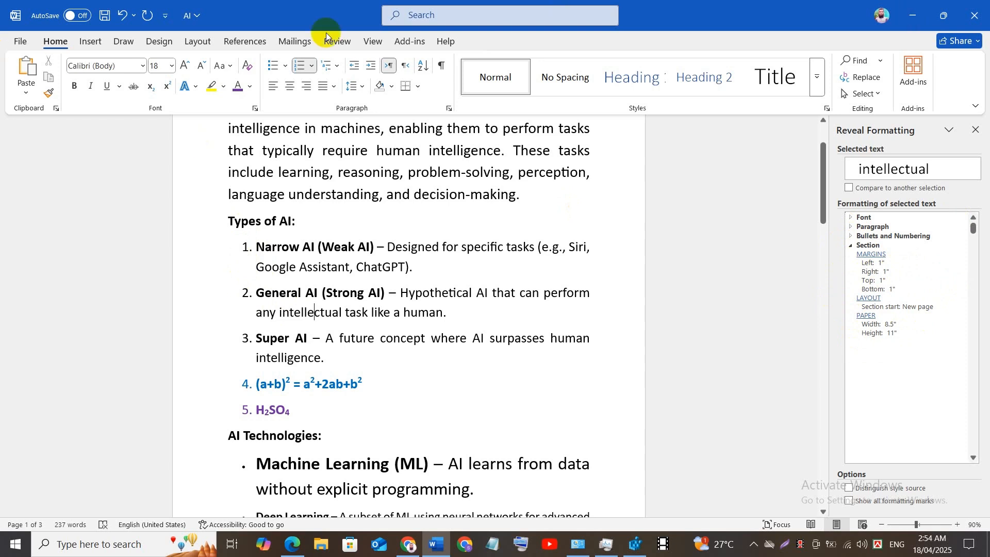
# Step: Change the document's paper size to A4, 8.27" wide by 11.69" high
pyautogui.click(188, 46)
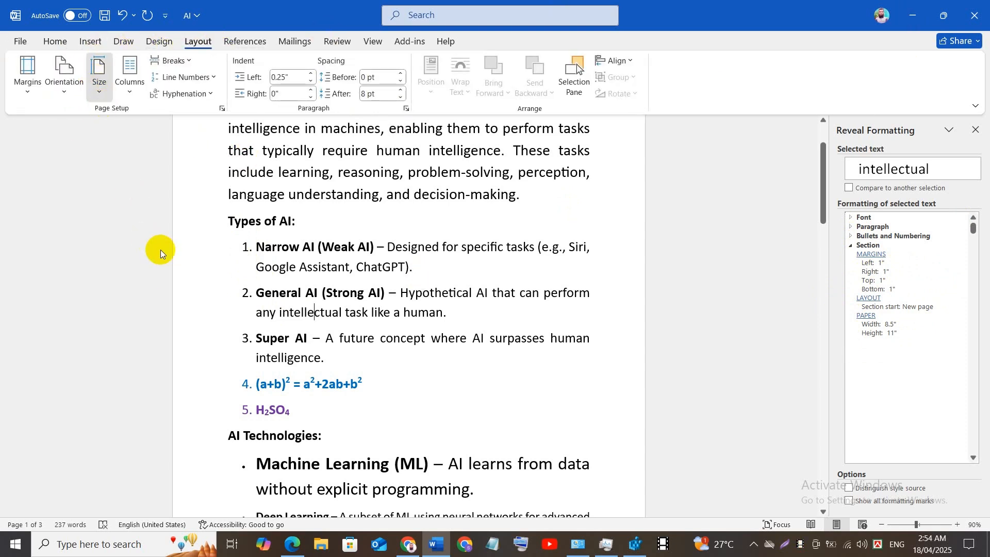
pyautogui.click(99, 74)
pyautogui.click(126, 307)
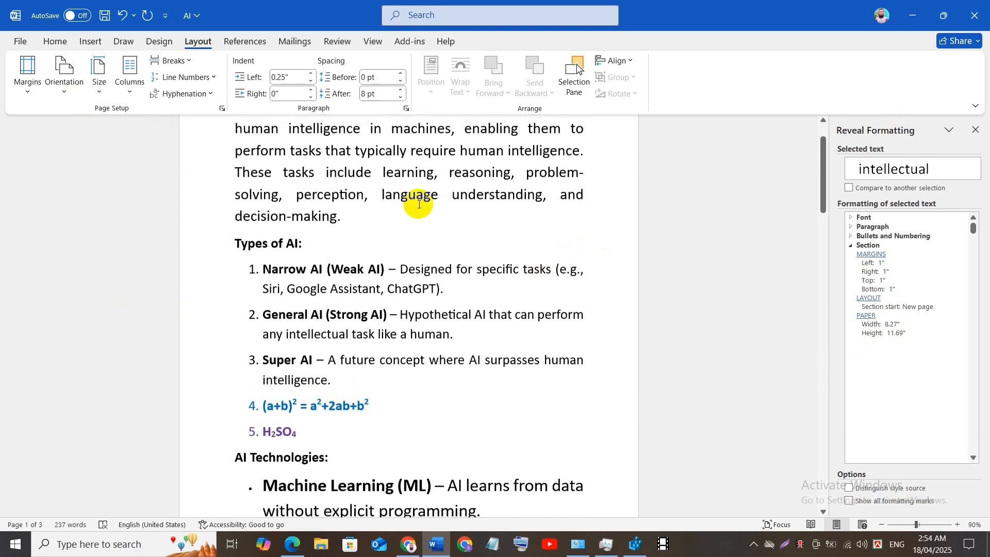
# Step: Select the whole introductory paragraph and expand its Font details in the Reveal Formatting pane
pyautogui.scroll(1, 418, 204)
pyautogui.click(254, 155)
pyautogui.click(228, 136)
pyautogui.moveTo(229, 136); pyautogui.dragTo(370, 237)
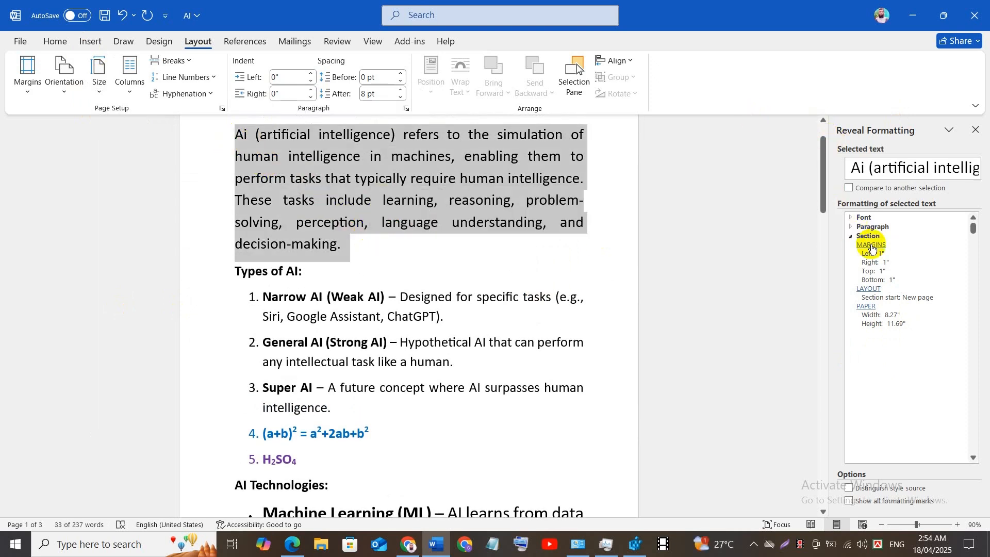
pyautogui.click(853, 217)
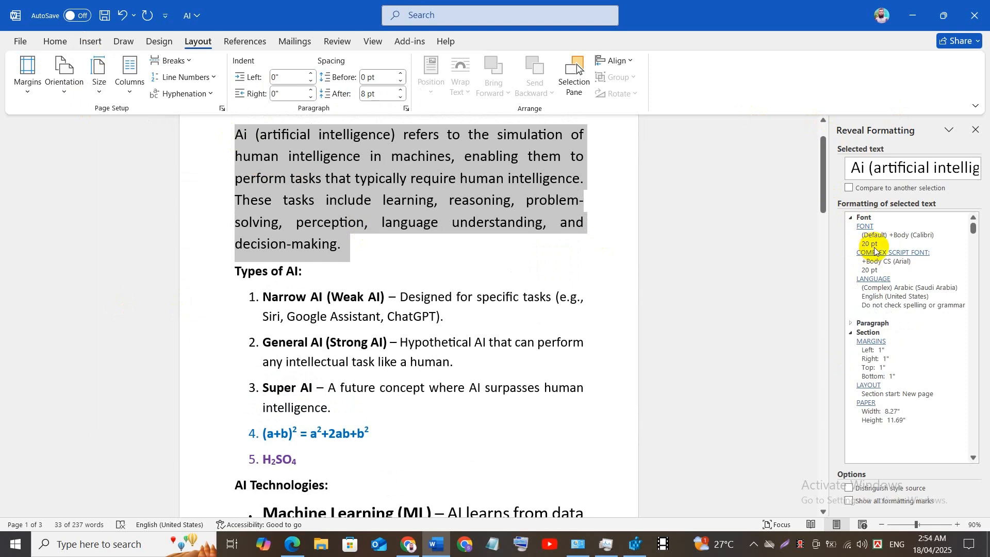
# Step: Set the introductory paragraph's font size to 16 pt
pyautogui.click(55, 42)
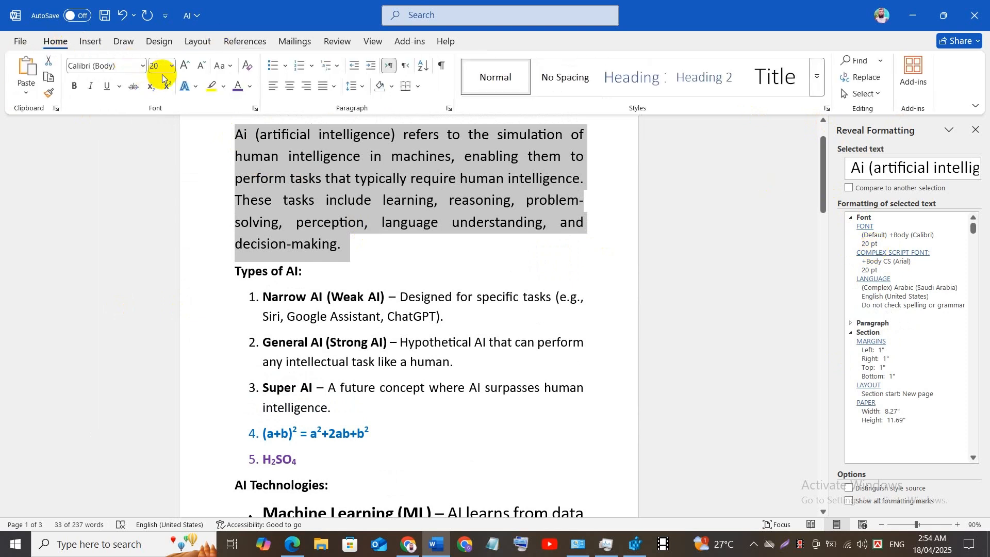
pyautogui.click(170, 66)
pyautogui.click(161, 174)
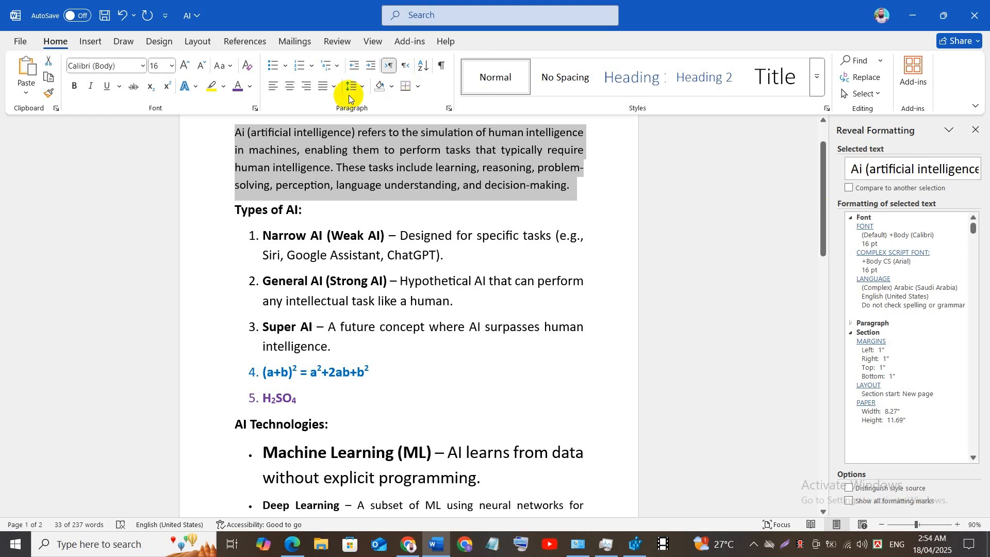
# Step: Try Purple and Light Green as the introductory paragraph's font color and settle on Light Blue
pyautogui.click(241, 88)
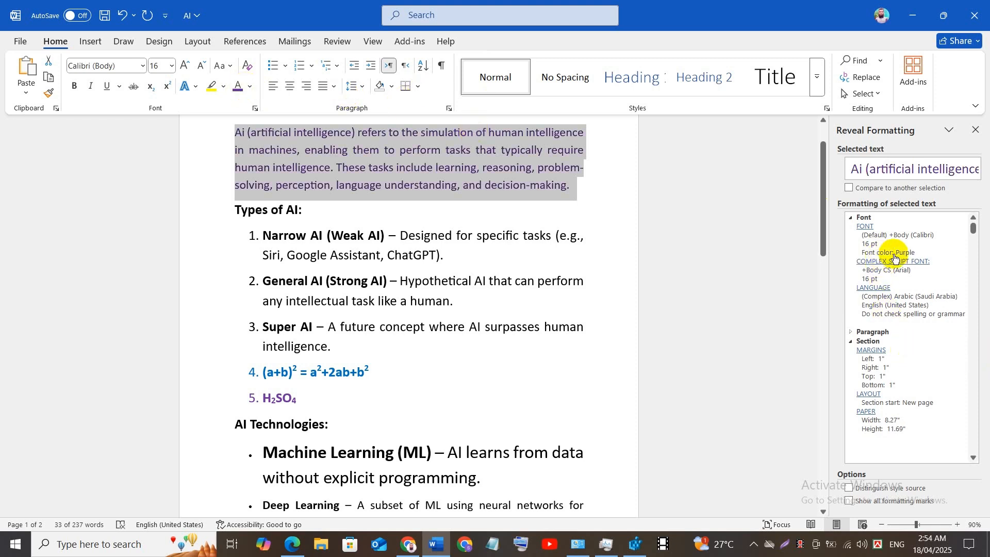
pyautogui.click(256, 89)
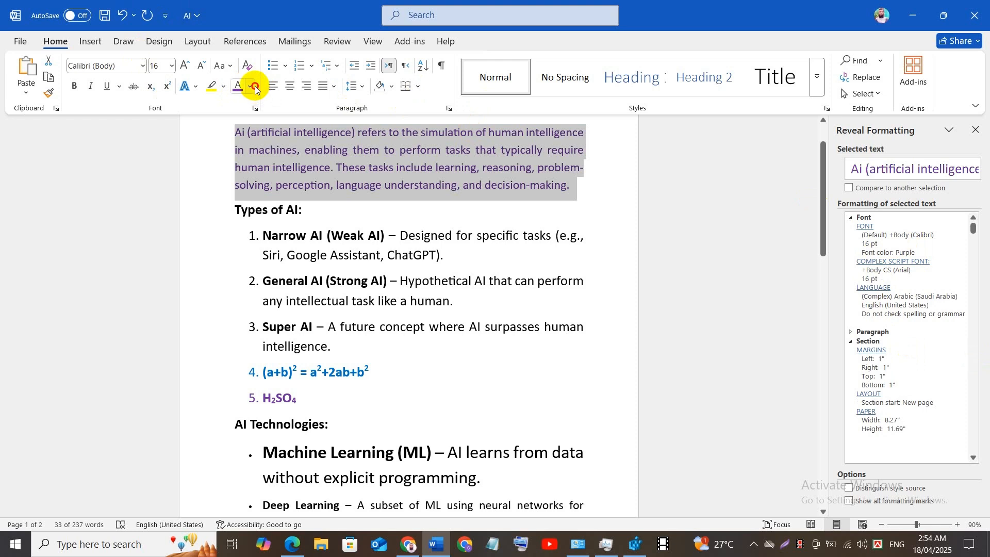
pyautogui.click(314, 299)
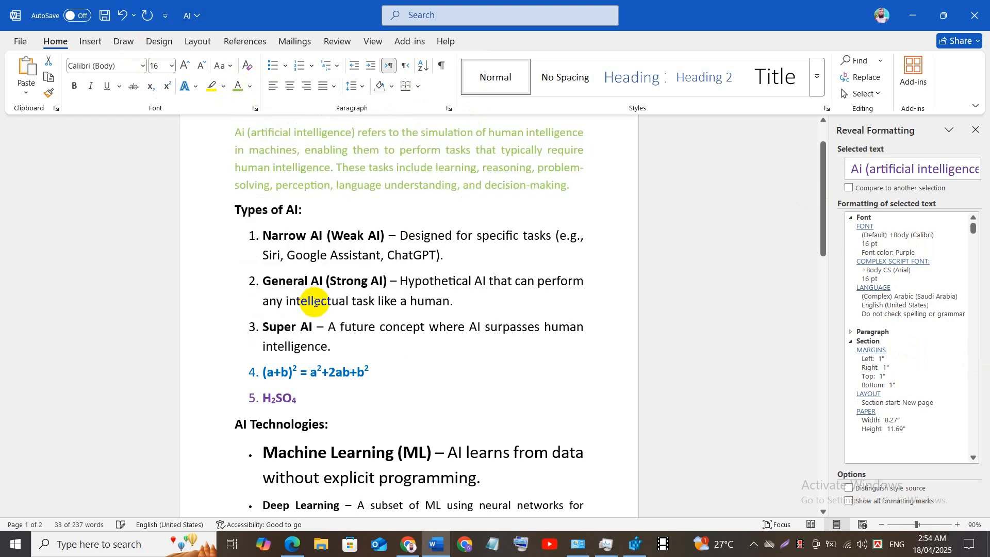
pyautogui.click(251, 86)
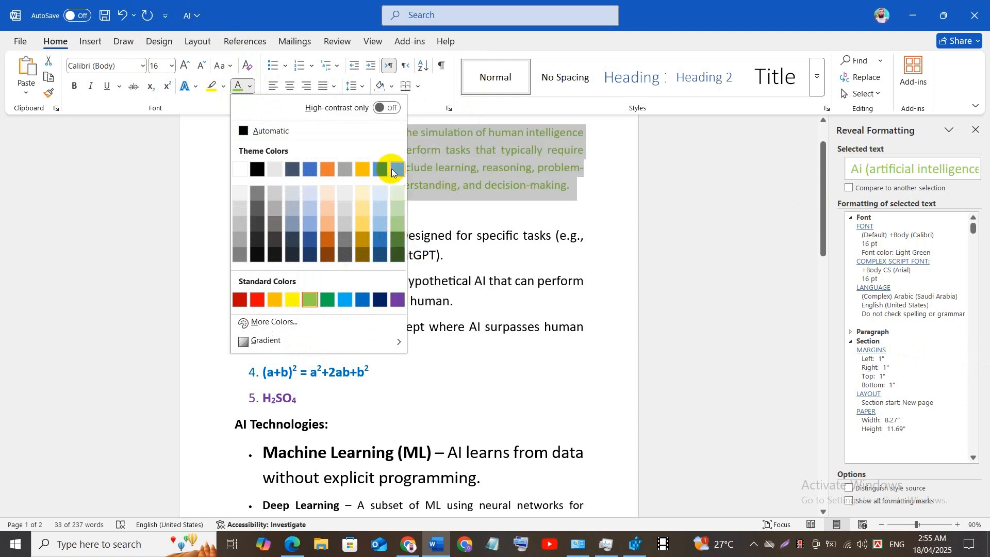
pyautogui.click(355, 303)
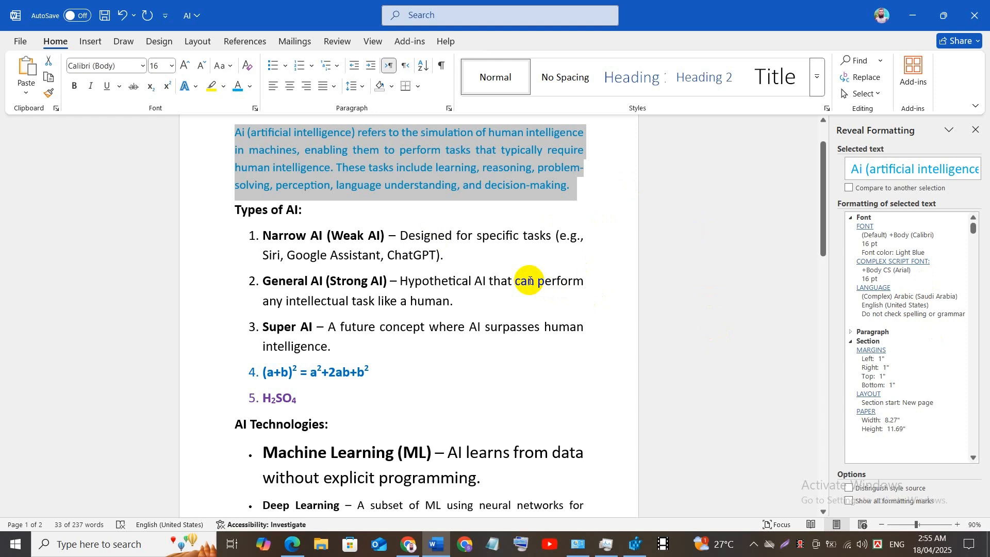
# Step: Highlight the words "Narrow AI (Weak AI)" in the first list item in yellow
pyautogui.scroll(-2, 516, 322)
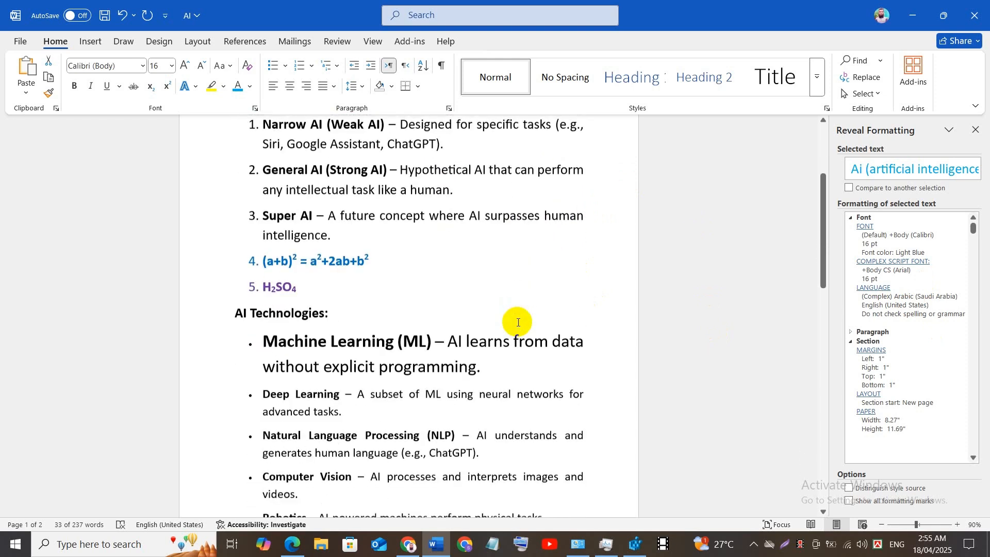
pyautogui.scroll(1, 518, 322)
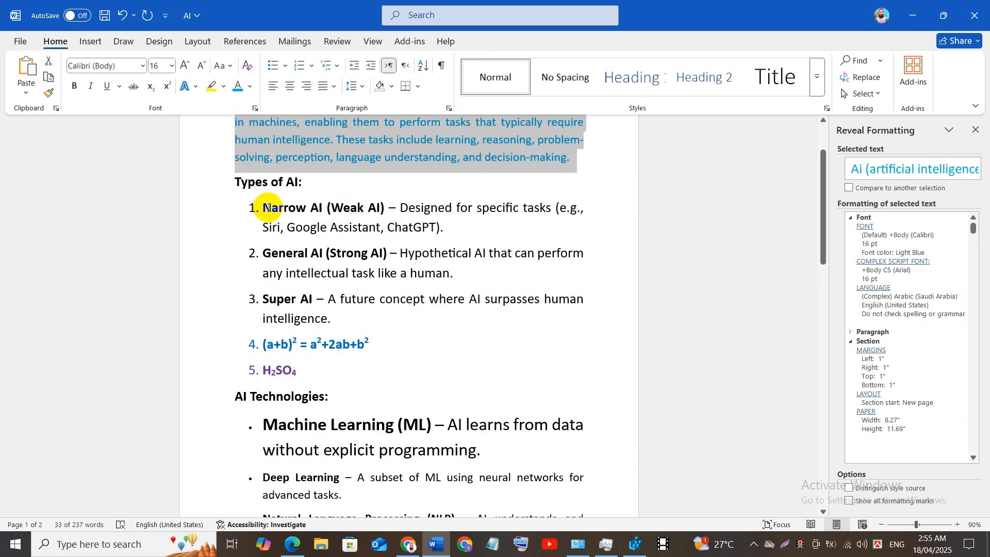
pyautogui.moveTo(259, 207); pyautogui.dragTo(388, 214)
pyautogui.hotkey('ctrl', 'alt', 'h')
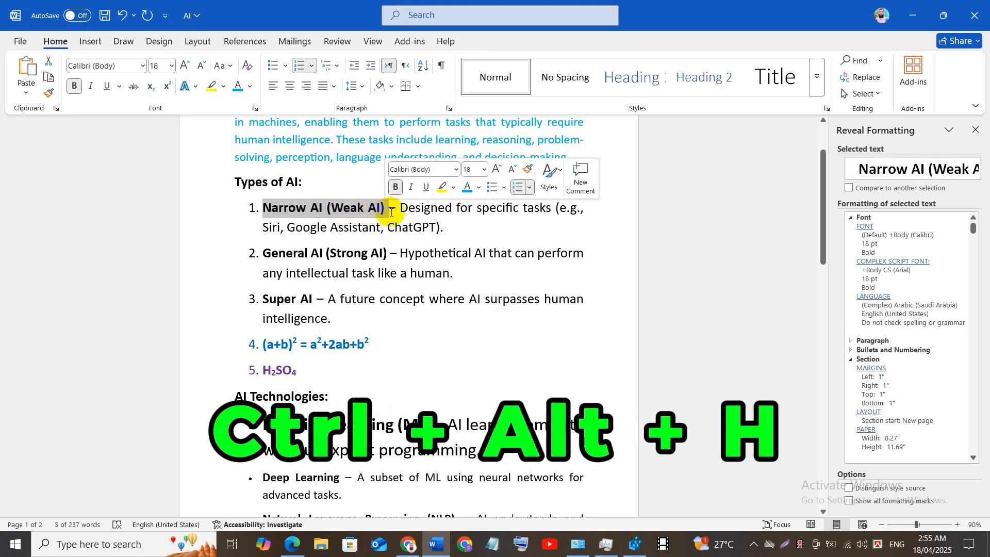
pyautogui.click(390, 211)
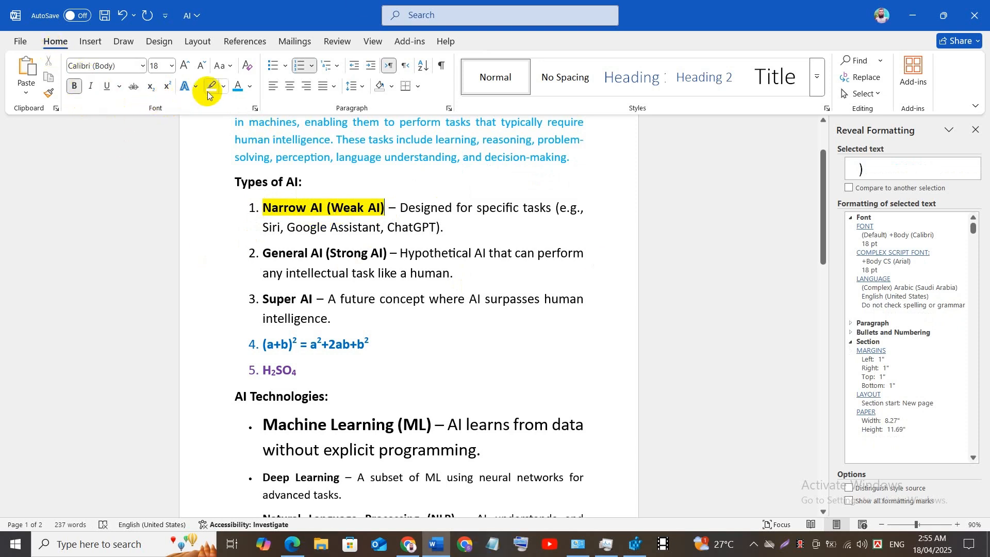
# Step: Switch the highlight color to bright green and highlight the words "General AI (Strong AI)" in the second list item
pyautogui.click(223, 87)
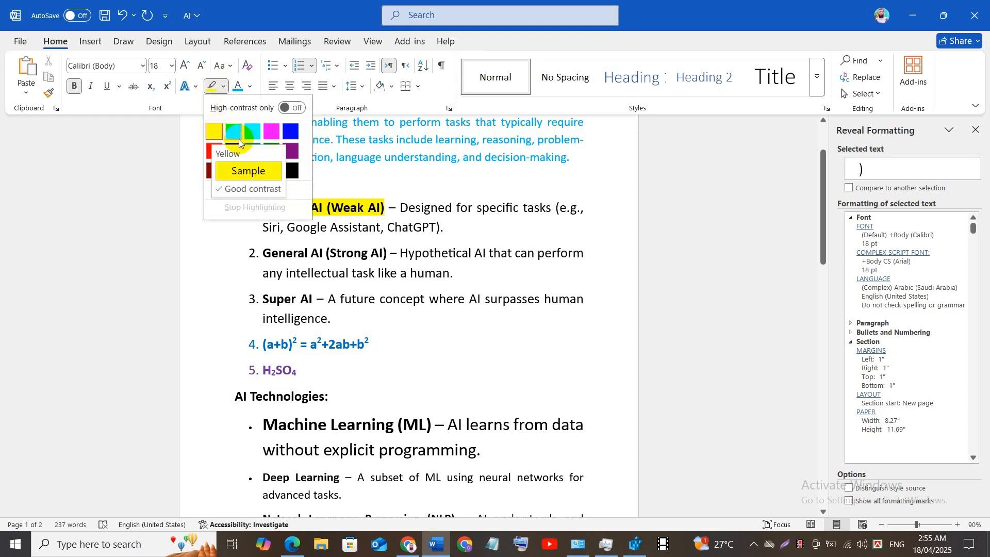
pyautogui.click(231, 128)
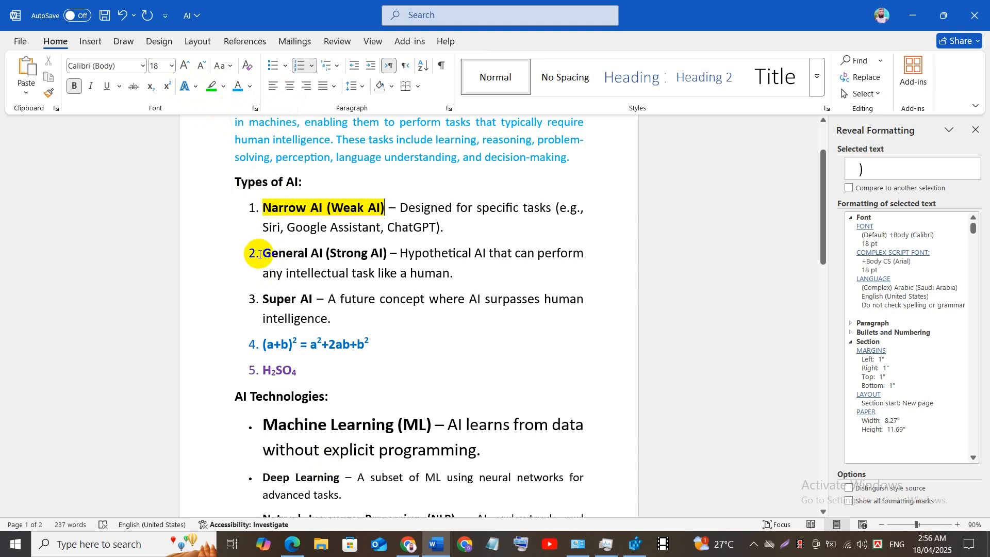
pyautogui.moveTo(262, 254); pyautogui.dragTo(387, 255)
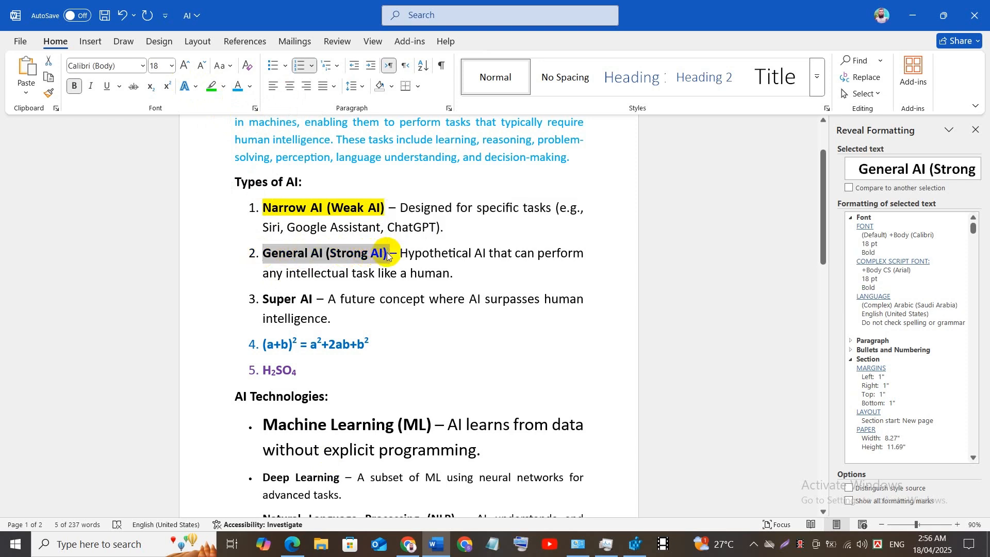
pyautogui.press('Delete')
pyautogui.hotkey('ctrl', 'z')
pyautogui.hotkey('ctrl', 'alt', 'h')
pyautogui.click(388, 256)
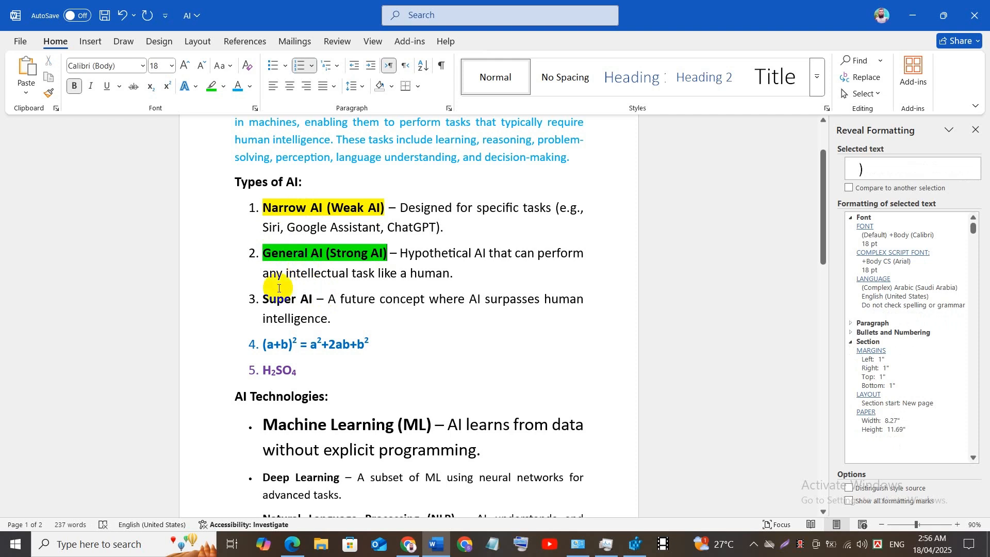
# Step: Recolor the "Narrow AI (Weak AI)" highlight to bright green and remove that highlight from the text
pyautogui.moveTo(261, 206); pyautogui.dragTo(384, 206)
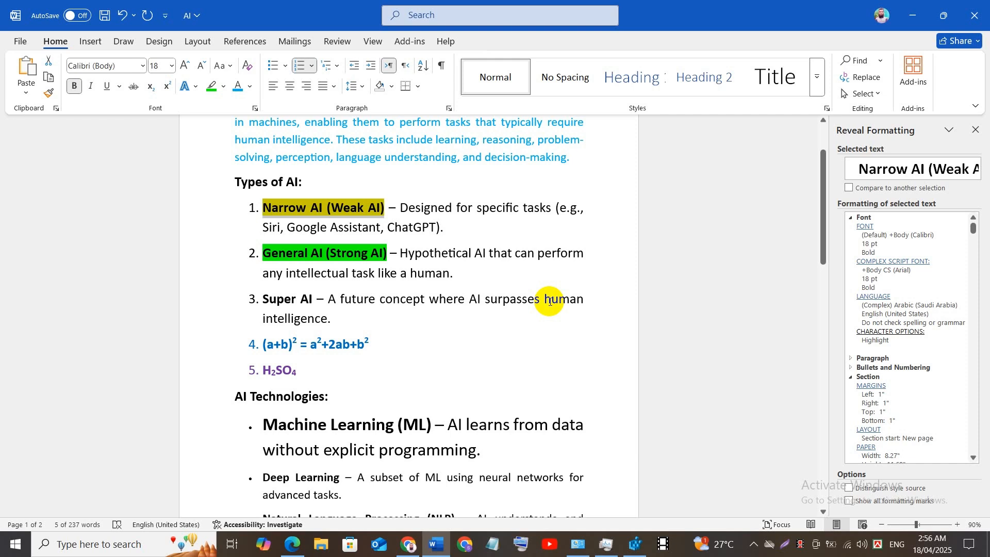
pyautogui.hotkey('ctrl', 'alt', 'h')
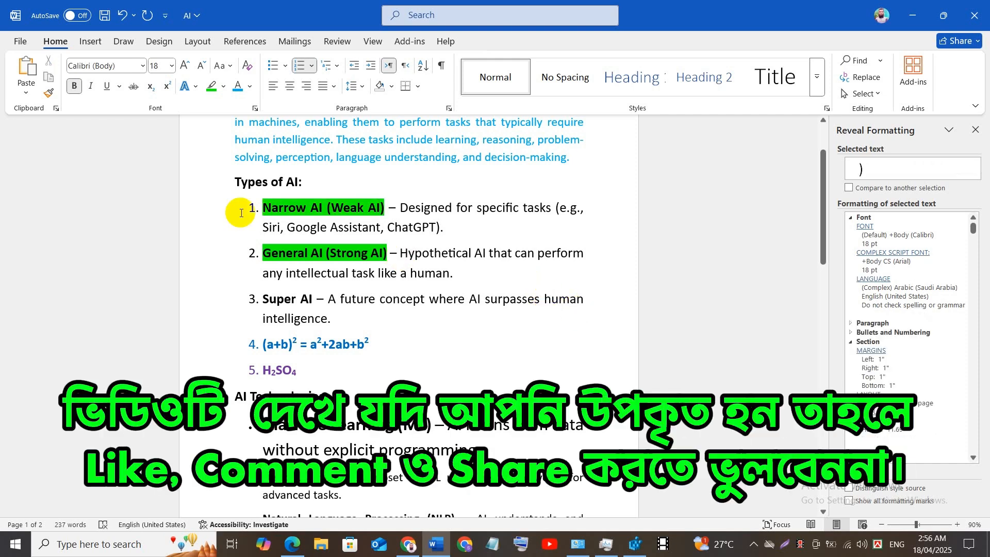
pyautogui.moveTo(260, 205); pyautogui.dragTo(376, 212)
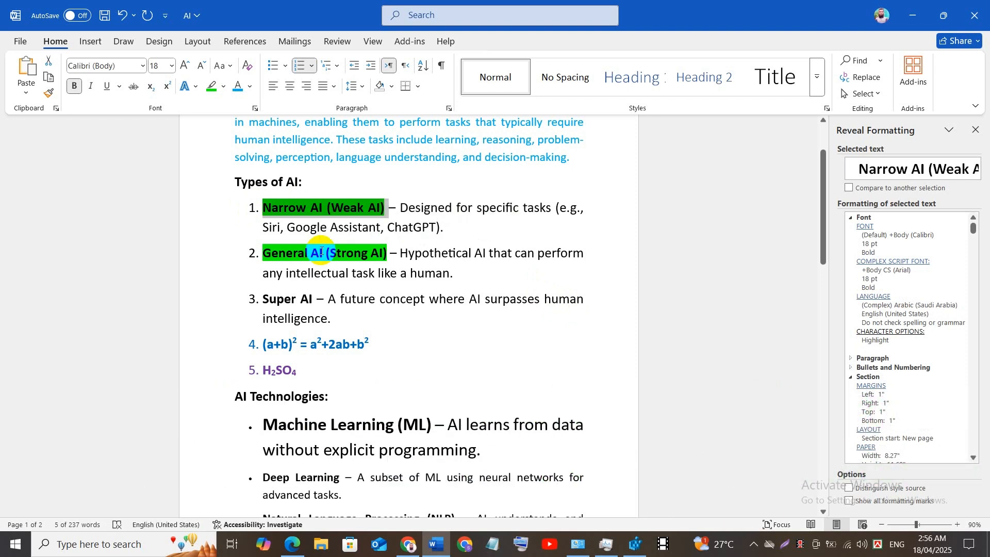
pyautogui.click(320, 251)
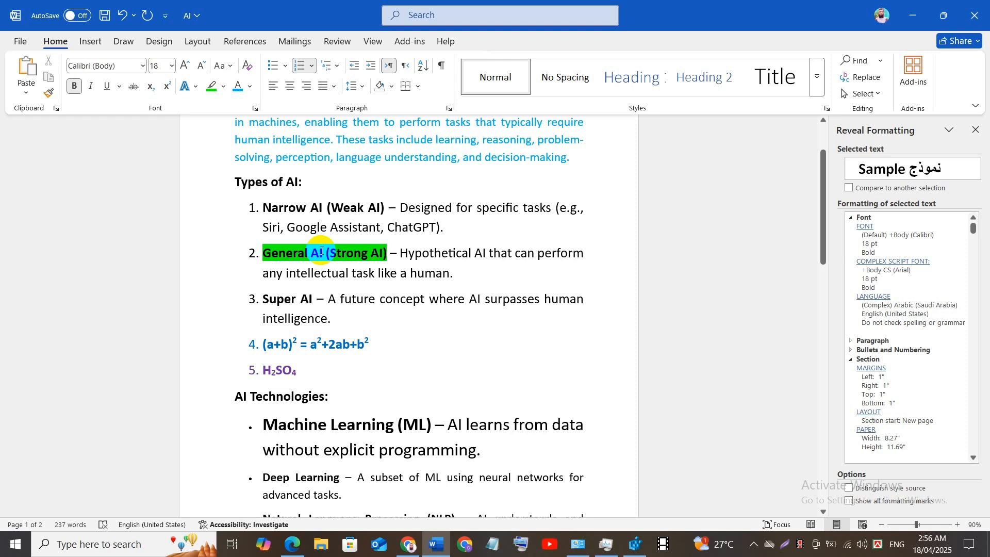
# Step: Close the Reveal Formatting pane
pyautogui.scroll(1, 289, 243)
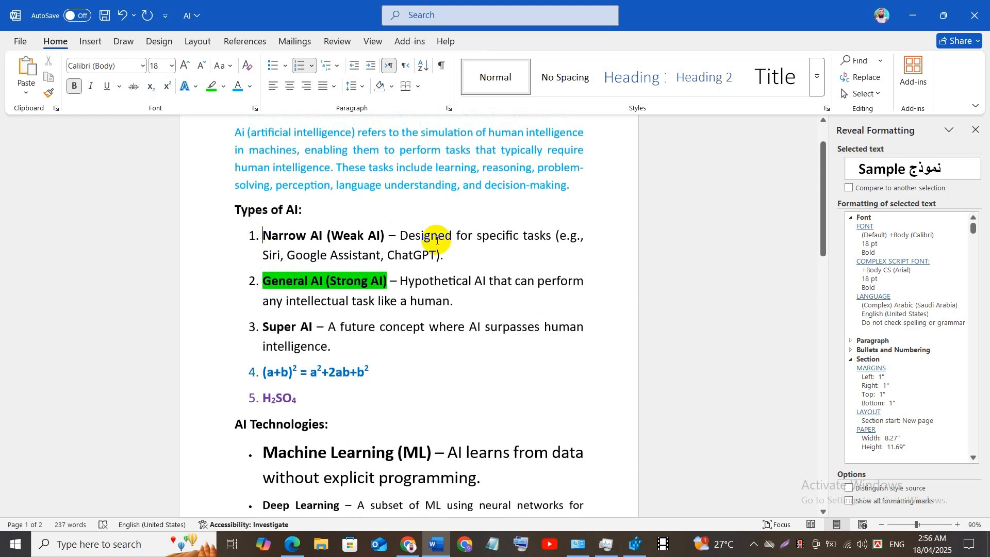
pyautogui.click(976, 130)
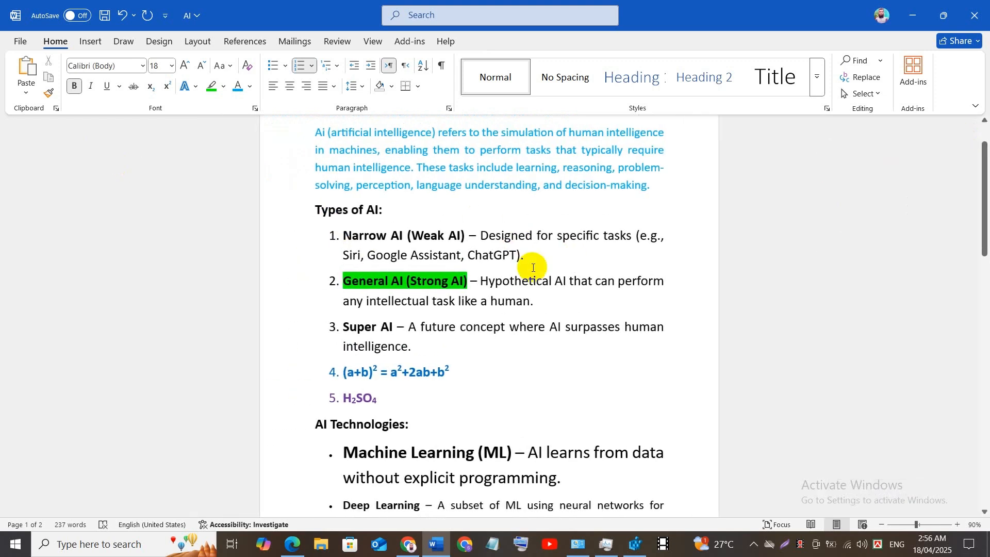
# Step: Format the entire introductory paragraph above "Types of AI:" as hidden text
pyautogui.moveTo(981, 232); pyautogui.dragTo(981, 194)
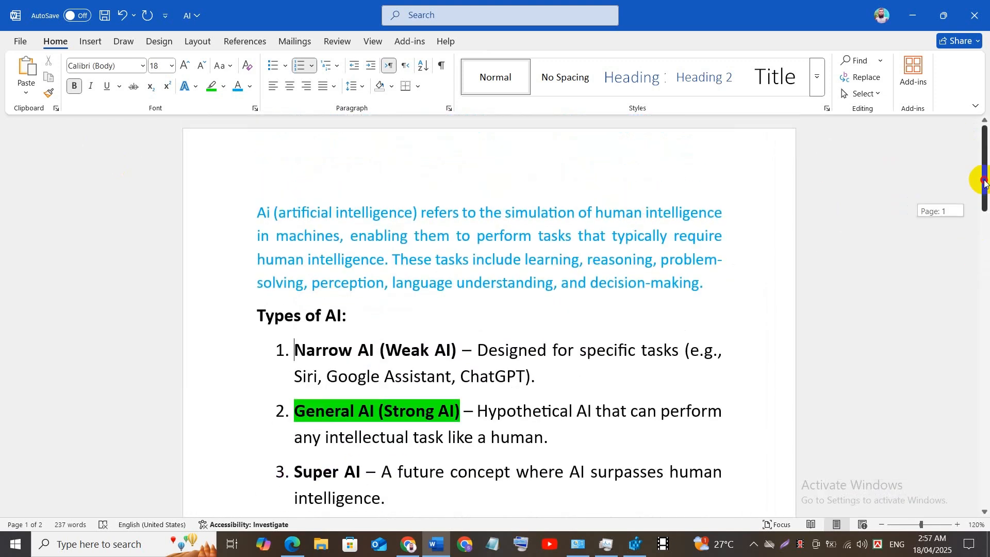
pyautogui.moveTo(255, 203); pyautogui.dragTo(761, 288)
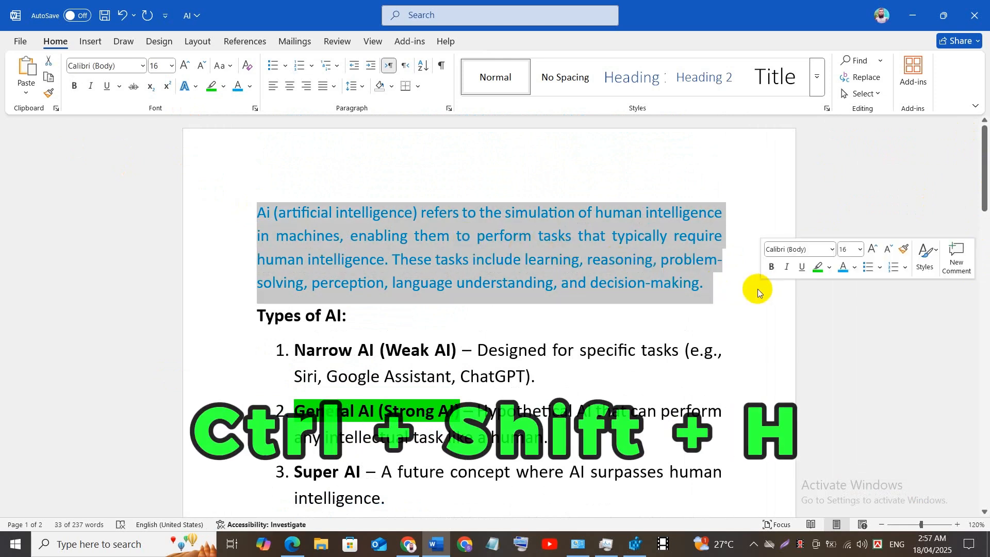
pyautogui.hotkey('ctrl', 'shift', 'h')
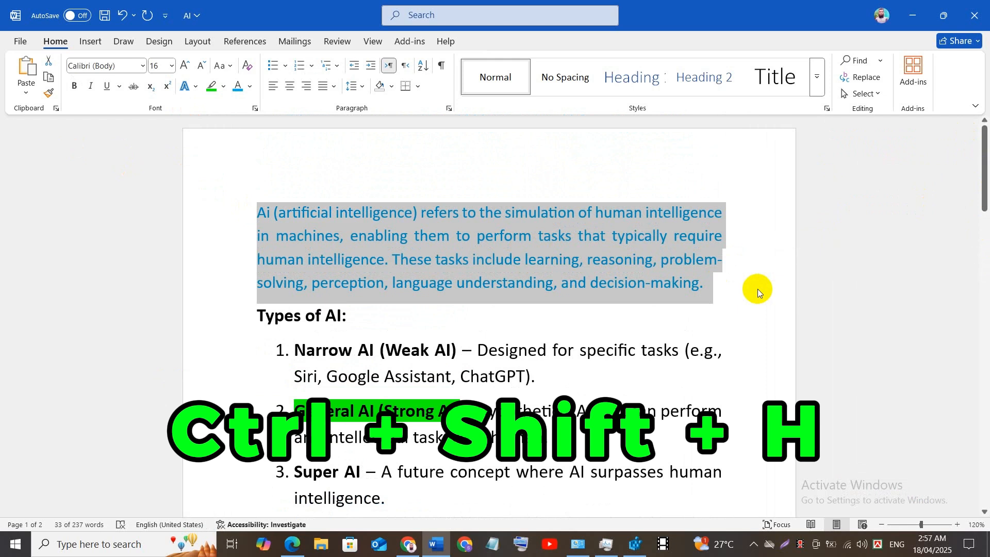
pyautogui.hotkey('ctrl', 'shift', 'h')
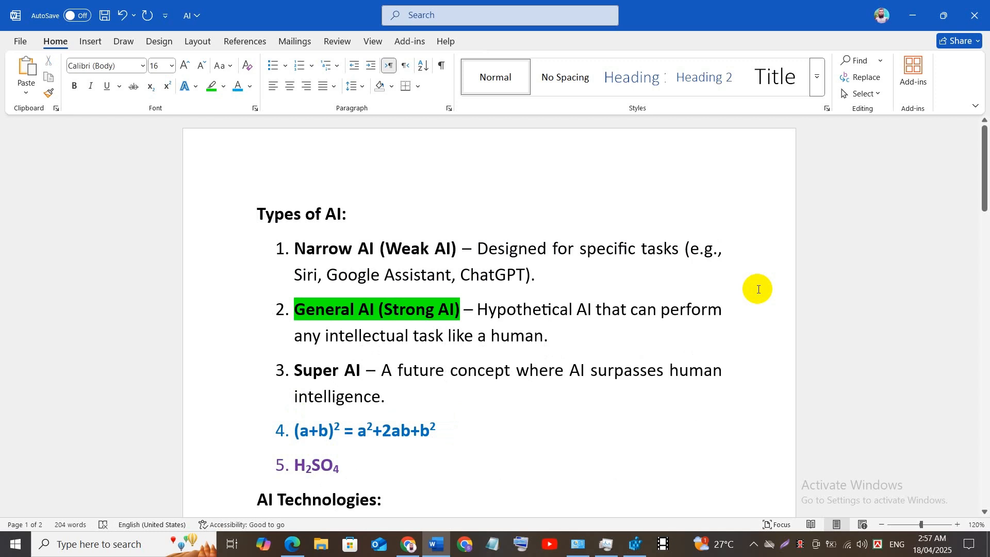
# Step: Bring back the hidden introductory paragraph by clearing the Hidden font effect for the entire document
pyautogui.hotkey('ctrl', 'a')
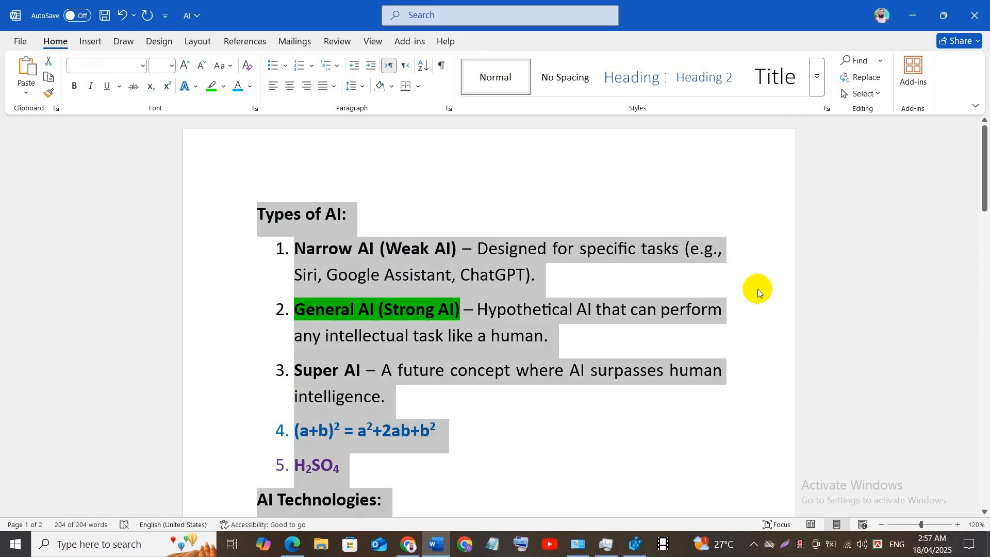
pyautogui.hotkey('ctrl', 'd')
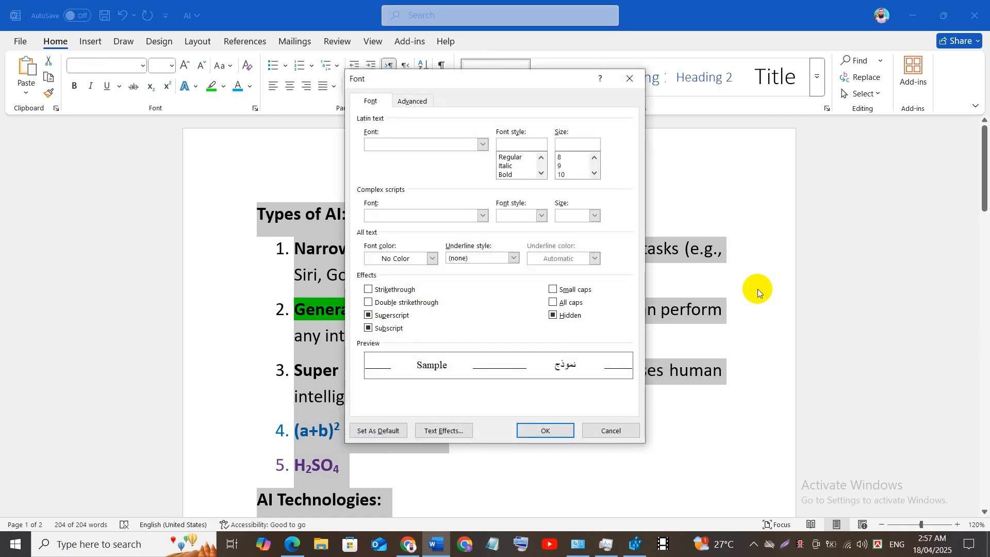
pyautogui.click(561, 315)
pyautogui.click(565, 329)
pyautogui.click(552, 431)
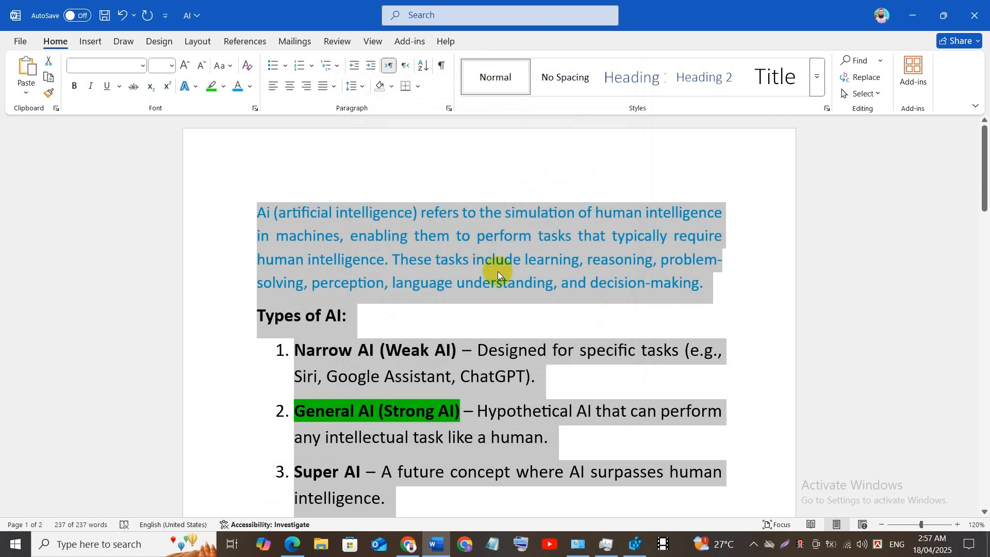
# Step: Select the introductory paragraph and hide it a second time
pyautogui.click(701, 283)
pyautogui.tripleClick(593, 258)
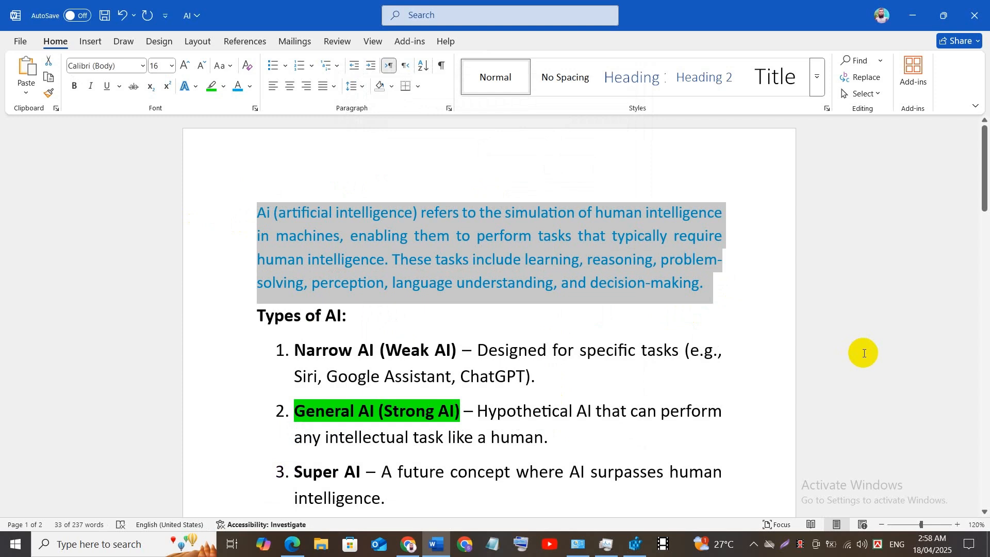
pyautogui.press('Delete')
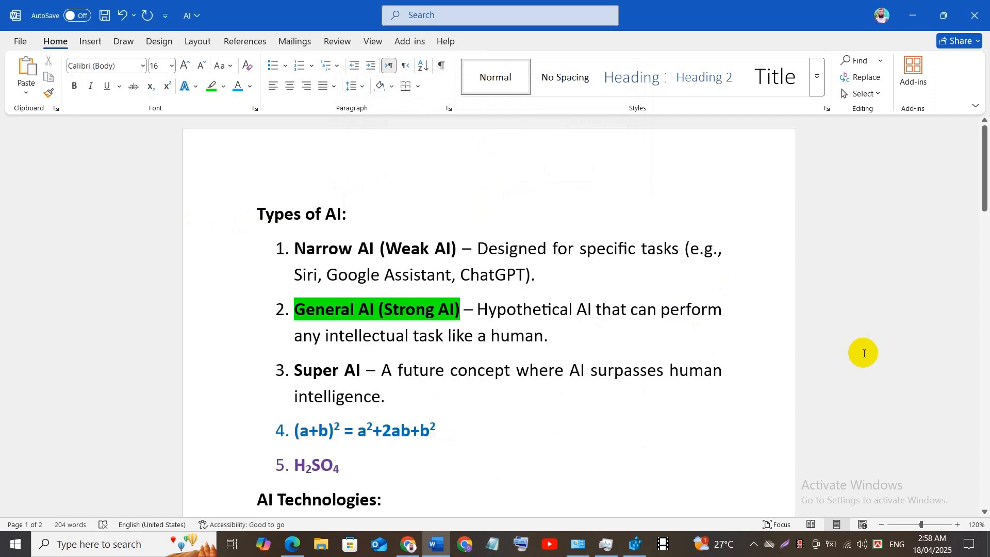
# Step: Select the whole document and turn off the Hidden font effect again to restore the introductory paragraph
pyautogui.hotkey('ctrl', 'a')
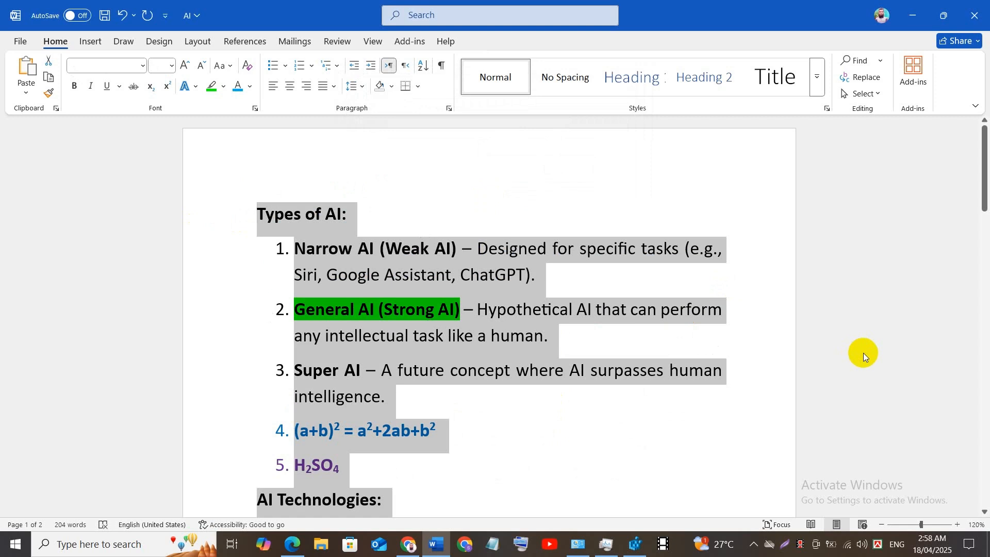
pyautogui.hotkey('ctrl', 'd')
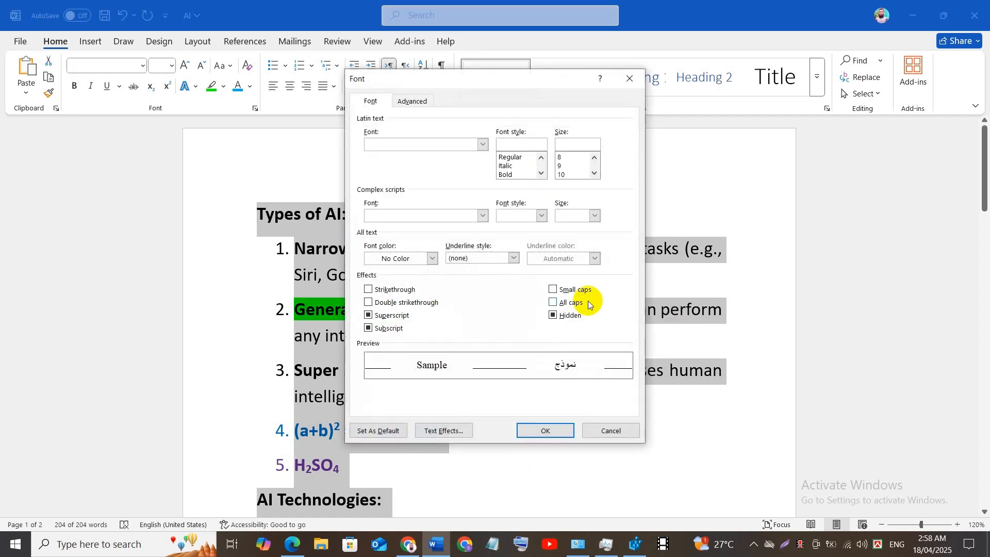
pyautogui.click(553, 315)
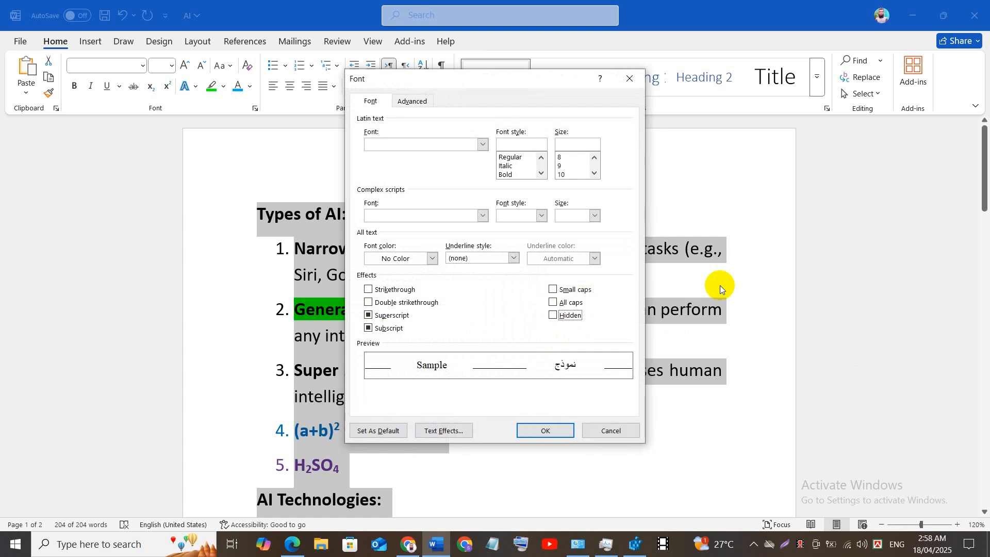
pyautogui.click(564, 431)
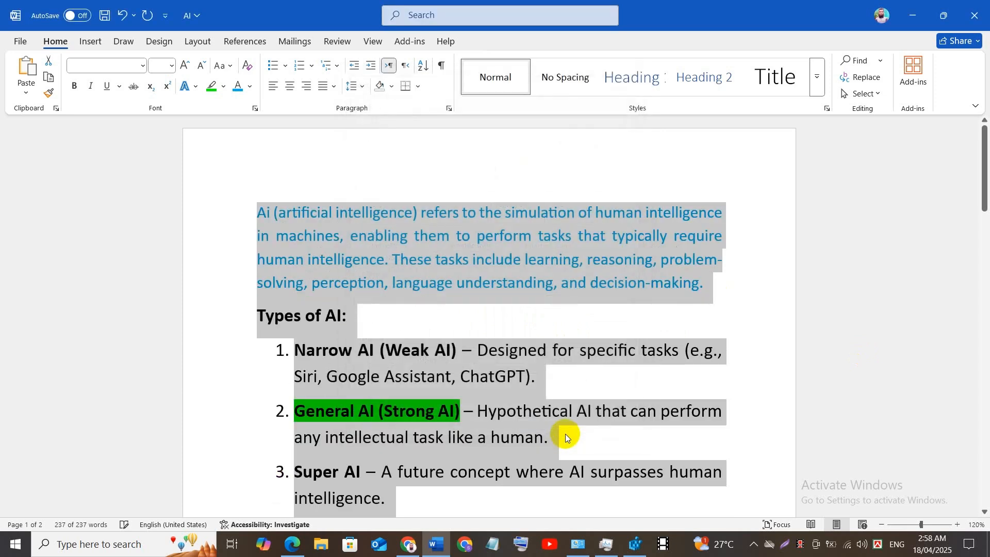